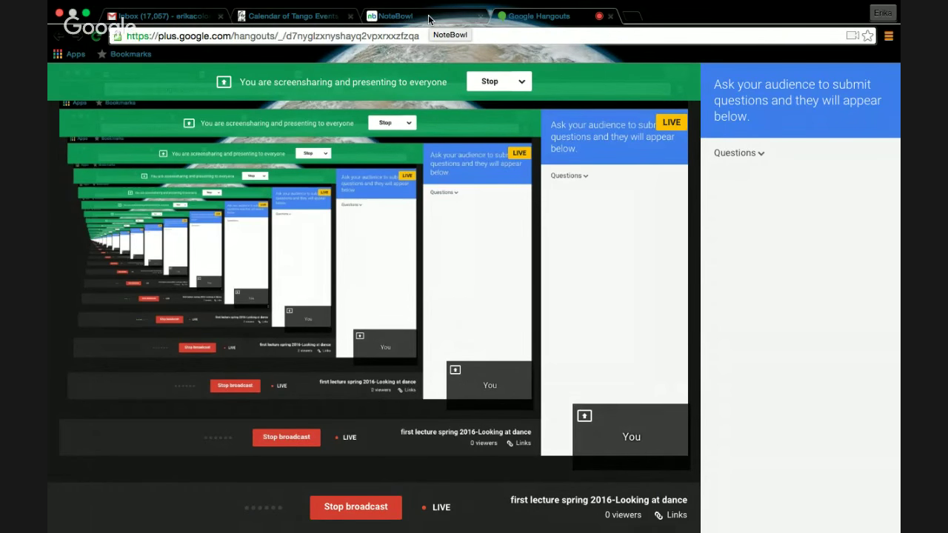
Step: Switch to NoteBowl, show the DNC 101 course as a generic student and look at the class roster
click(428, 19)
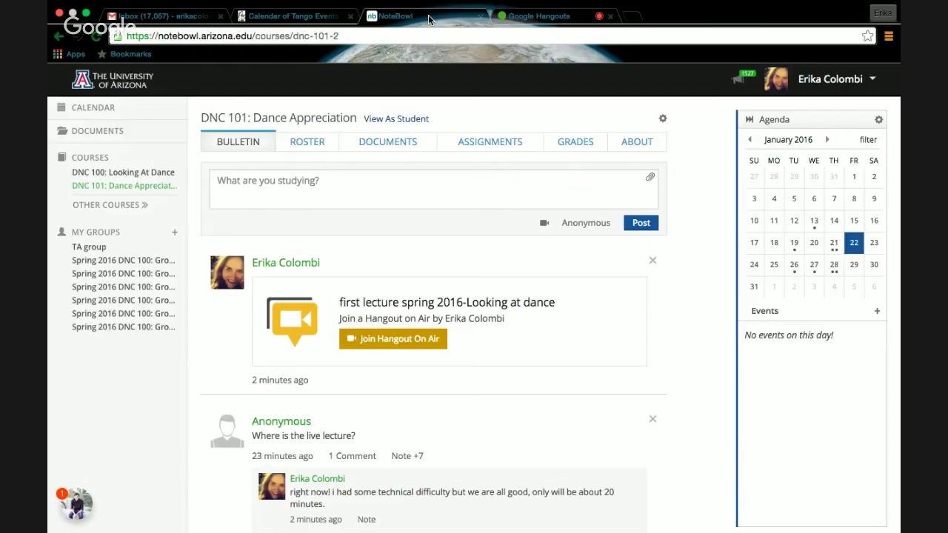
click(380, 122)
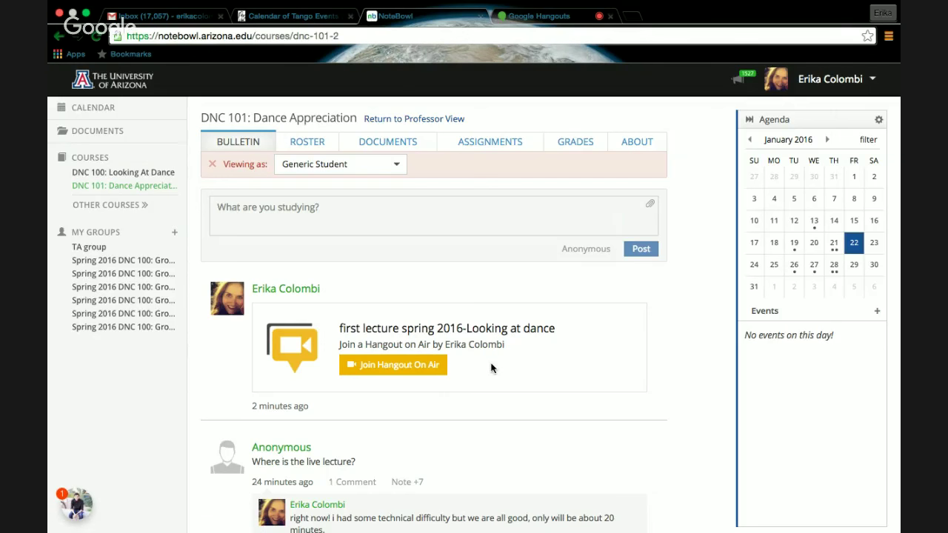
click(322, 149)
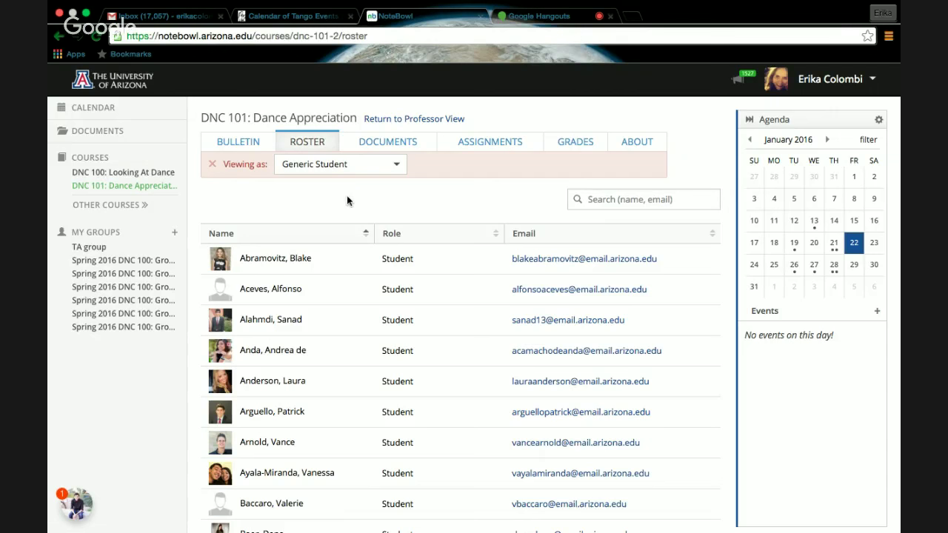
Step: Browse the course documents down to the Public folder's "Lecture notes-power point" subfolder and return to the top documents level
click(398, 149)
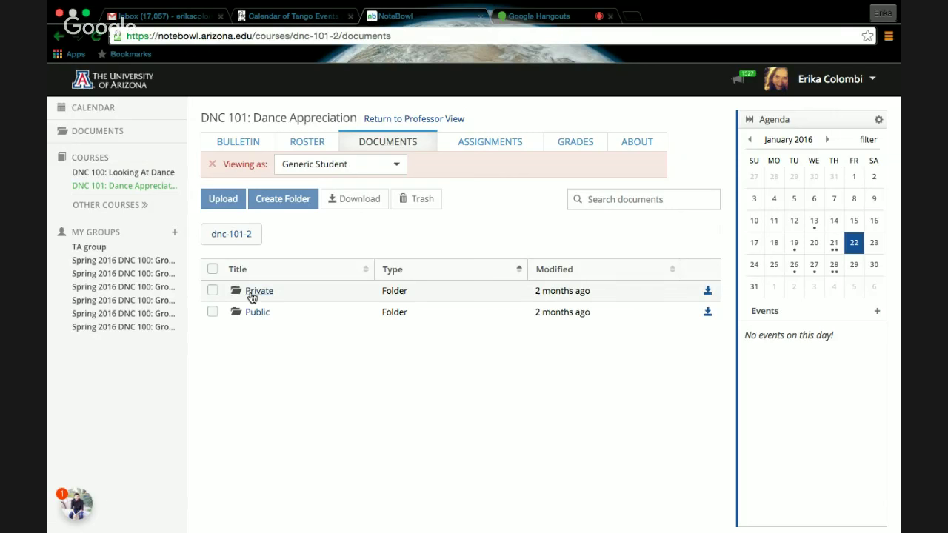
click(256, 314)
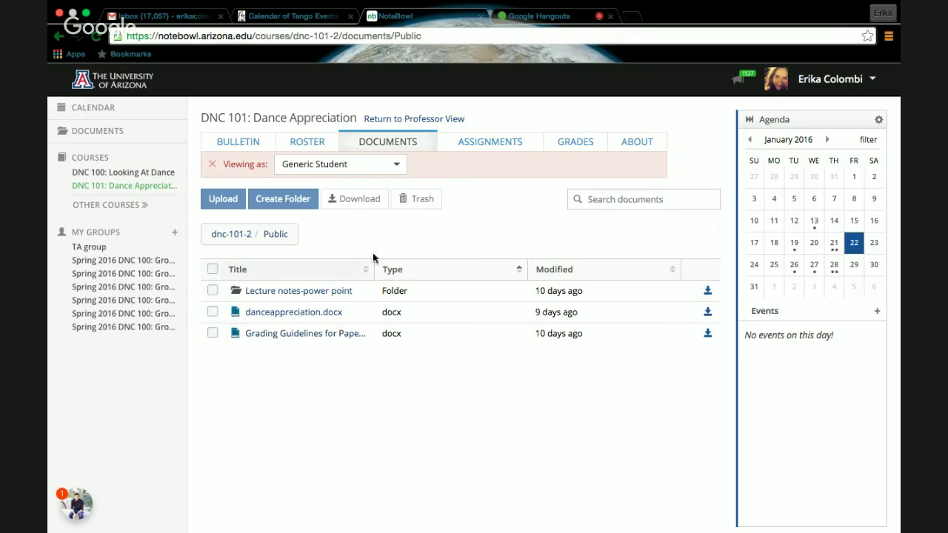
click(305, 293)
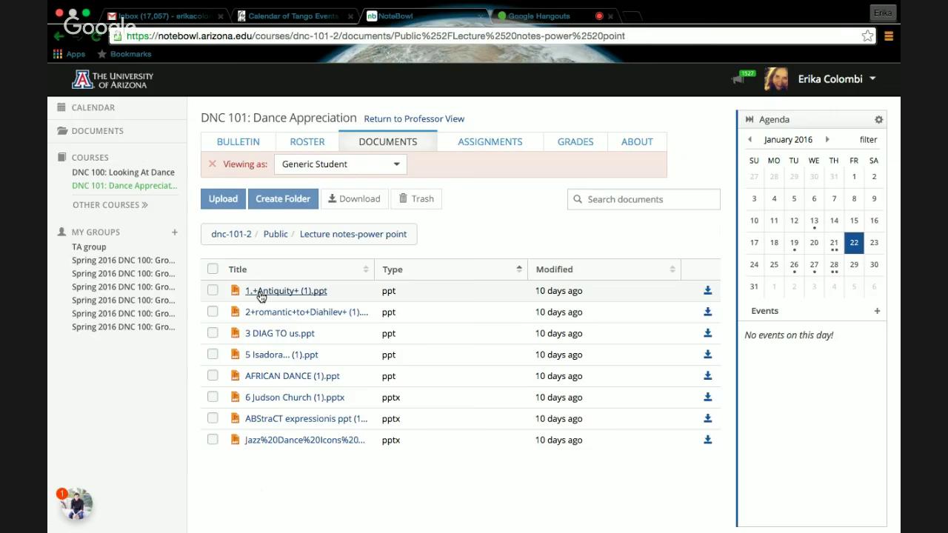
click(376, 149)
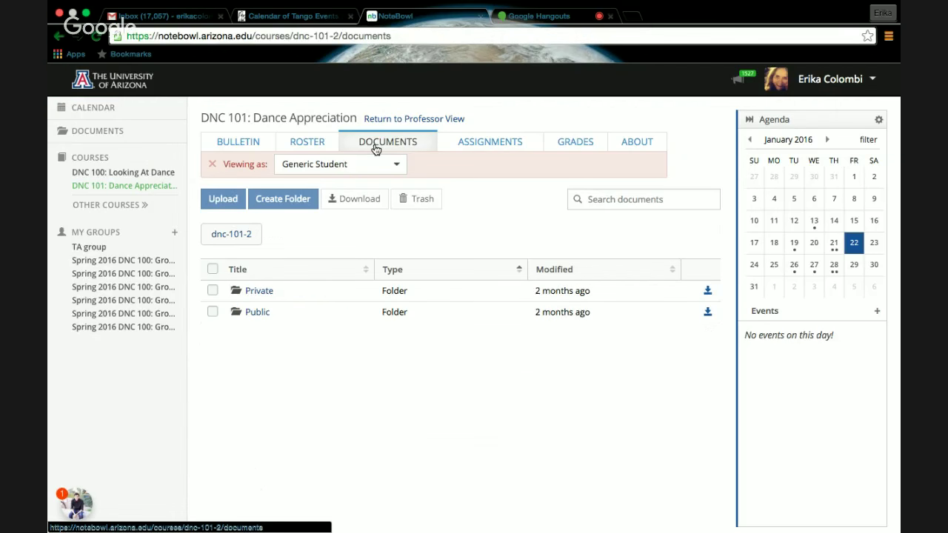
Step: In the course's assignments, return to the professor view and start a new assignment titled "looking at dance-"
click(488, 148)
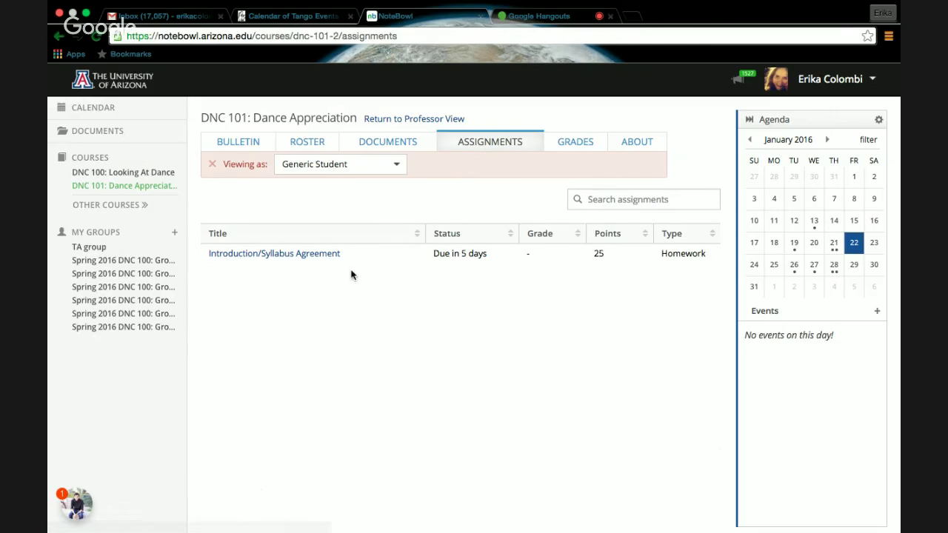
click(421, 119)
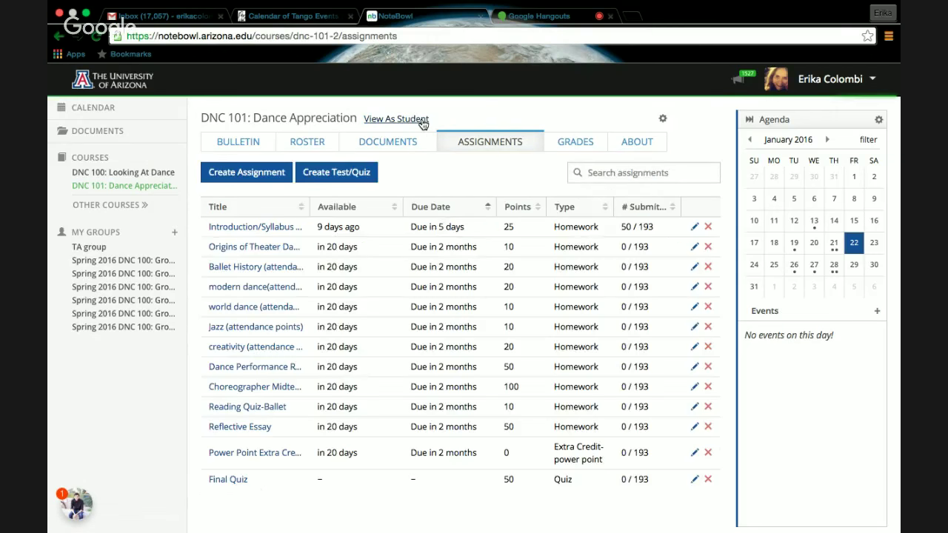
click(249, 178)
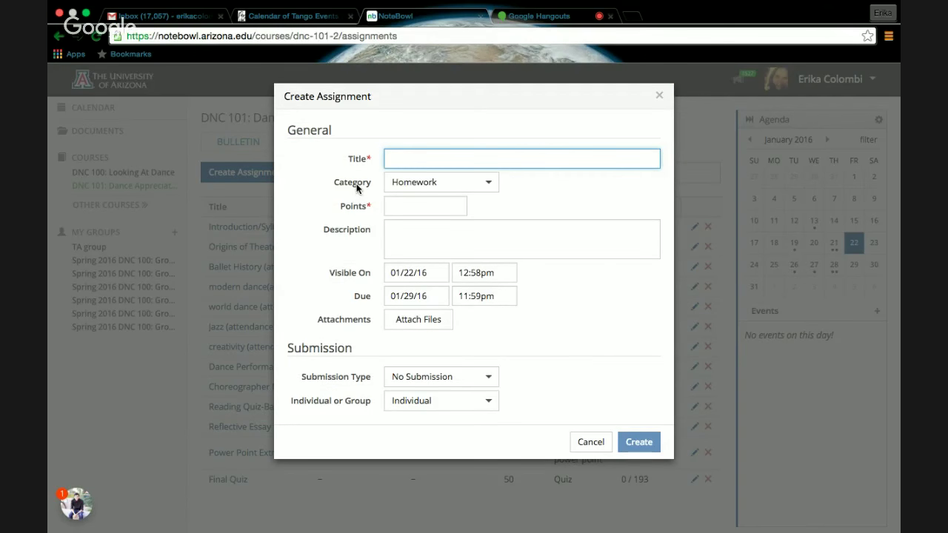
text(looking at dance- a)
key(BackSpace)
key(BackSpace)
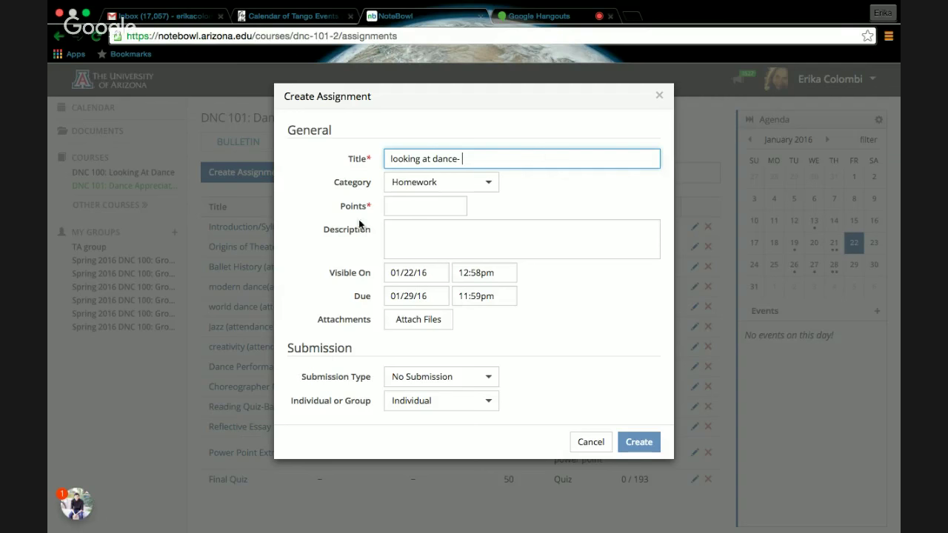
Step: Look through the category options for the new assignment and keep Homework
click(487, 187)
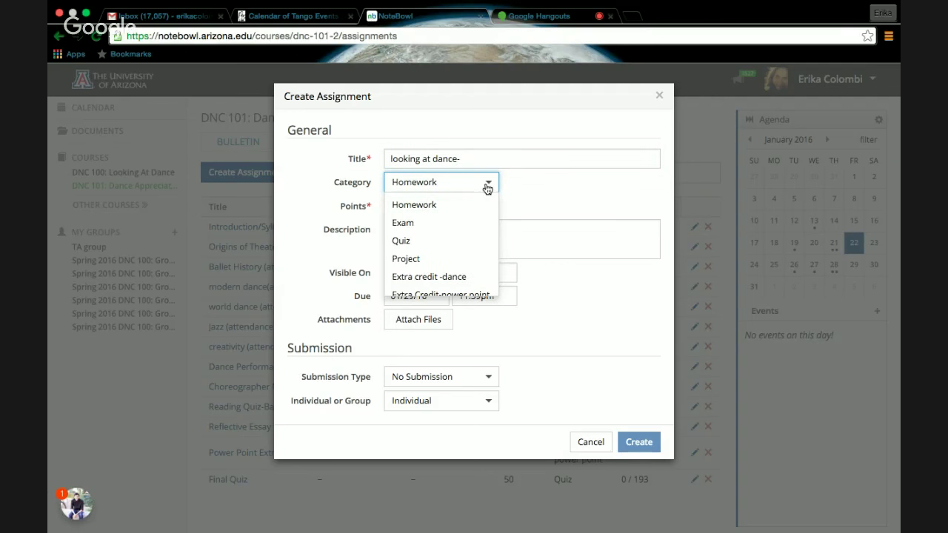
scroll(476, 275, down, 1)
key(Down)
key(Down)
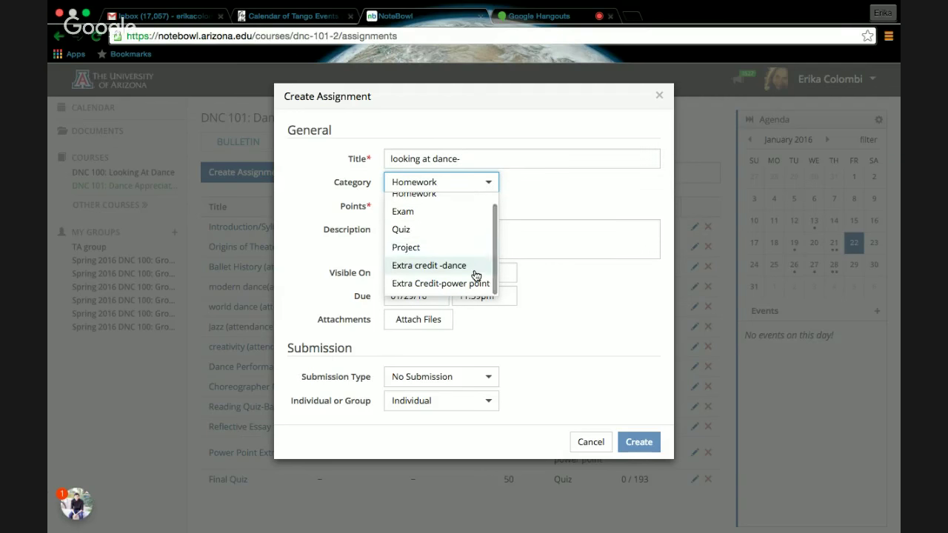
key(Up)
key(Up)
key(Up)
key(Up)
key(Down)
key(Down)
key(Down)
key(Down)
key(Down)
key(Up)
key(Up)
key(Up)
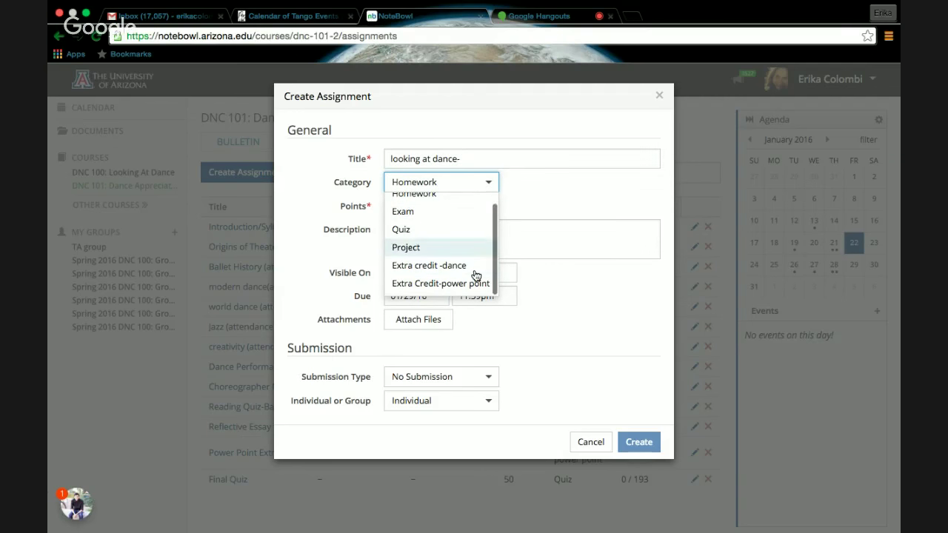
key(Down)
key(Down)
click(480, 189)
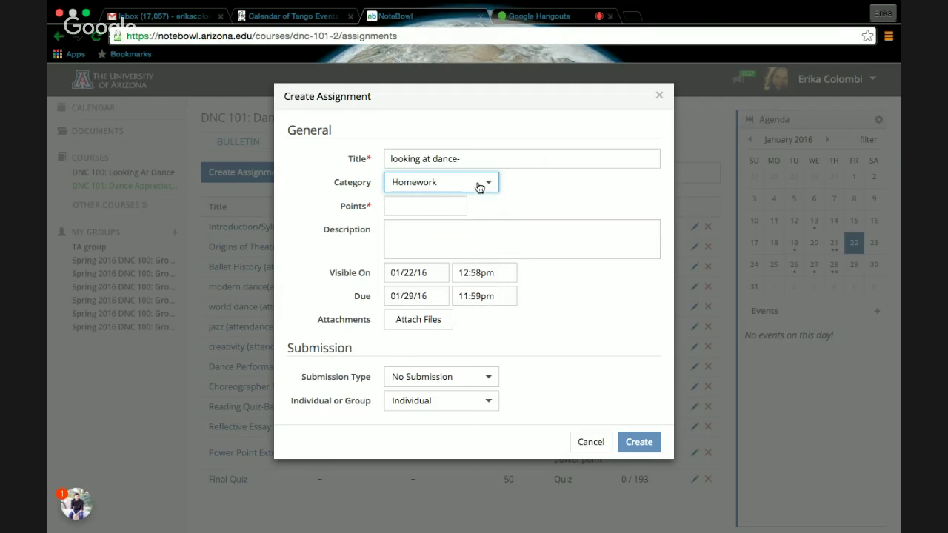
Step: Set the assignment's points to 10 and begin its description with "This your attendance. You watch the video, post comments, of what you see."
click(437, 206)
text(10)
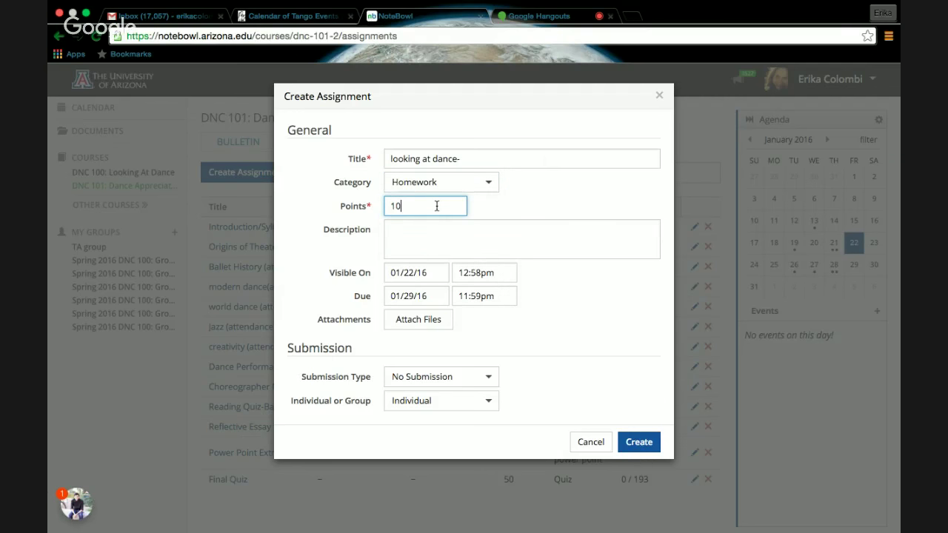
click(422, 230)
text(This )
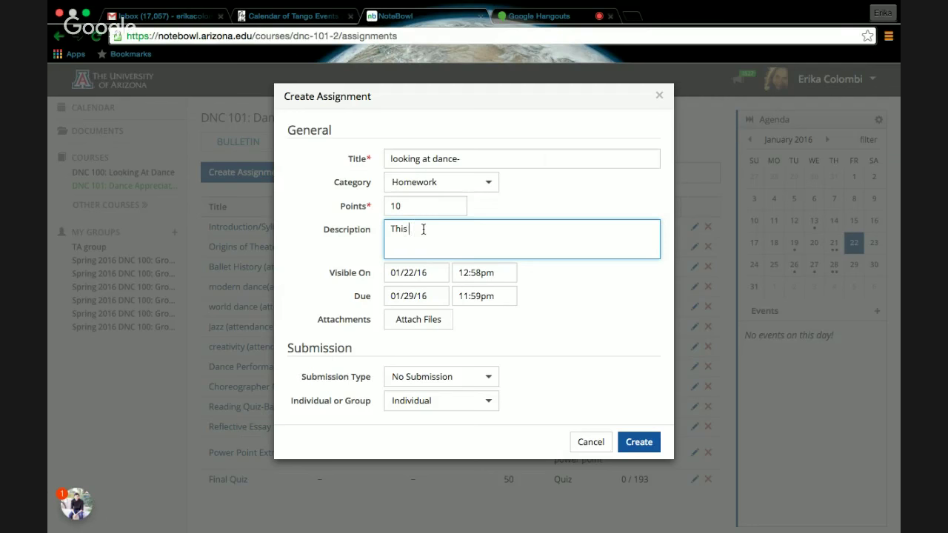
text(your attendance.)
text(You watch)
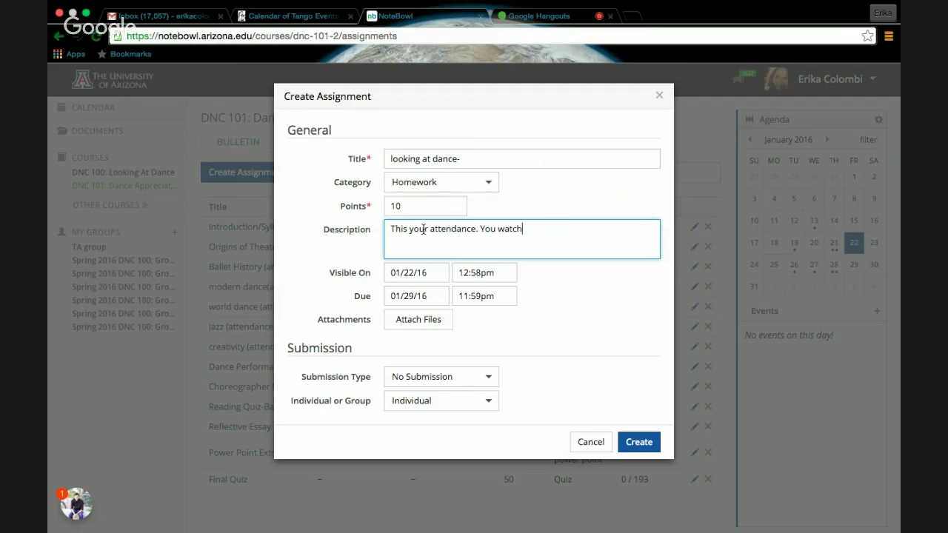
text( the video, post comments, )
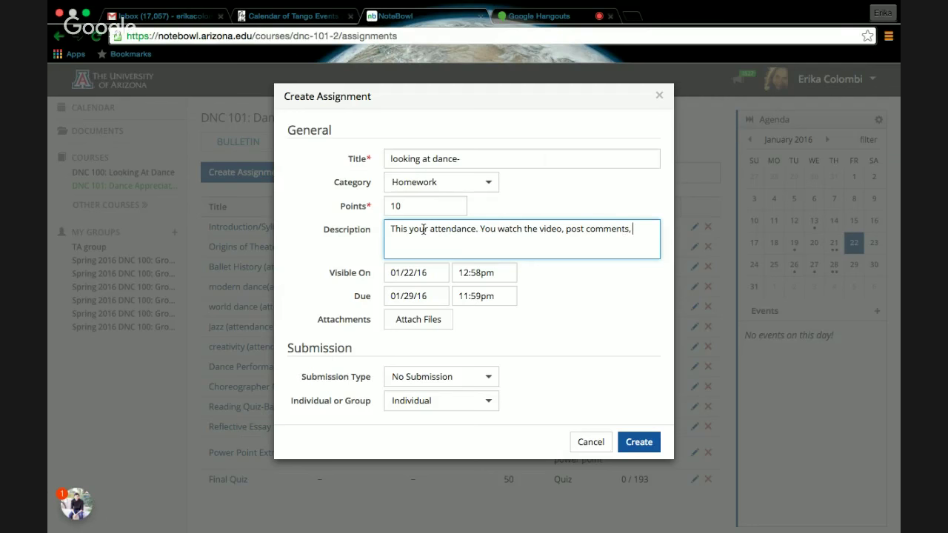
text(of what you see.)
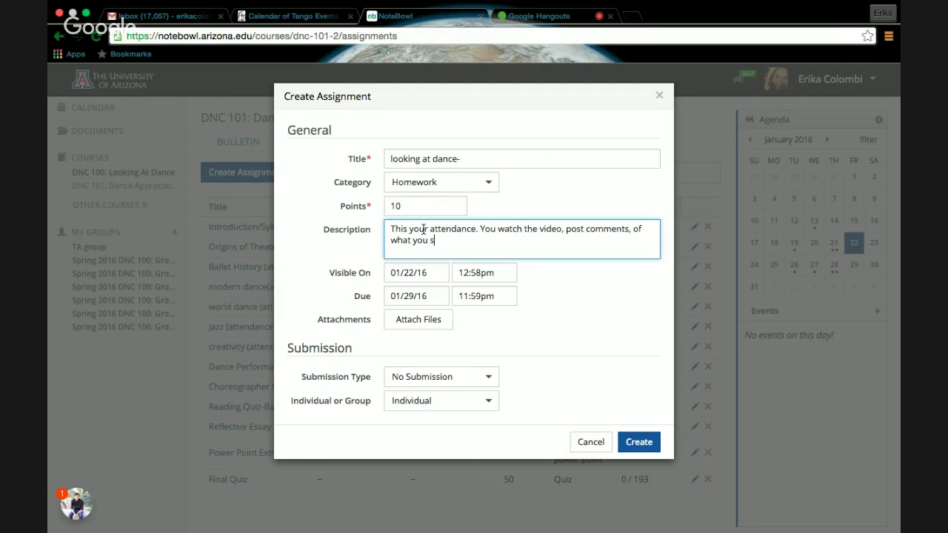
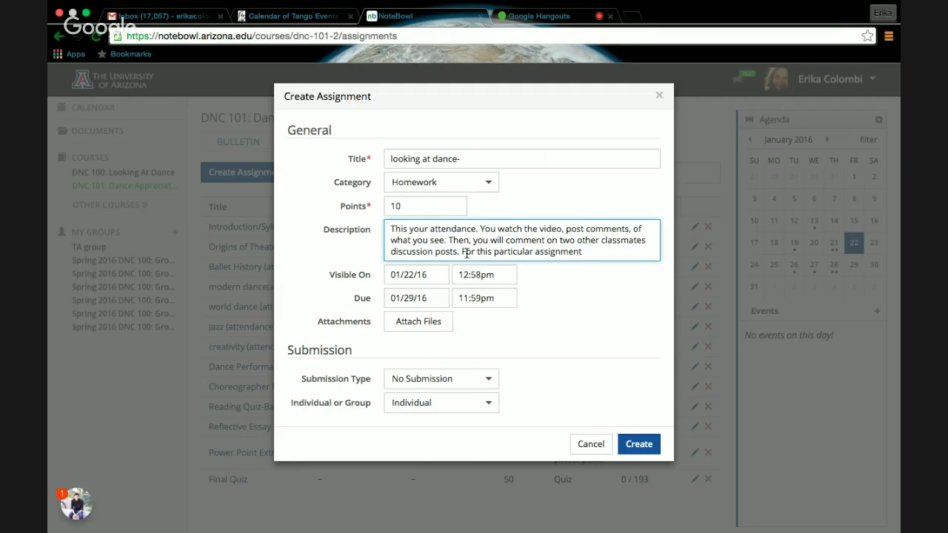
Step: Finish the description's last sentence with "you will focus on constructive feedback in the DESCRIPTION of the dance."
text(you will)
text( focus on)
text( construc)
text(ti)
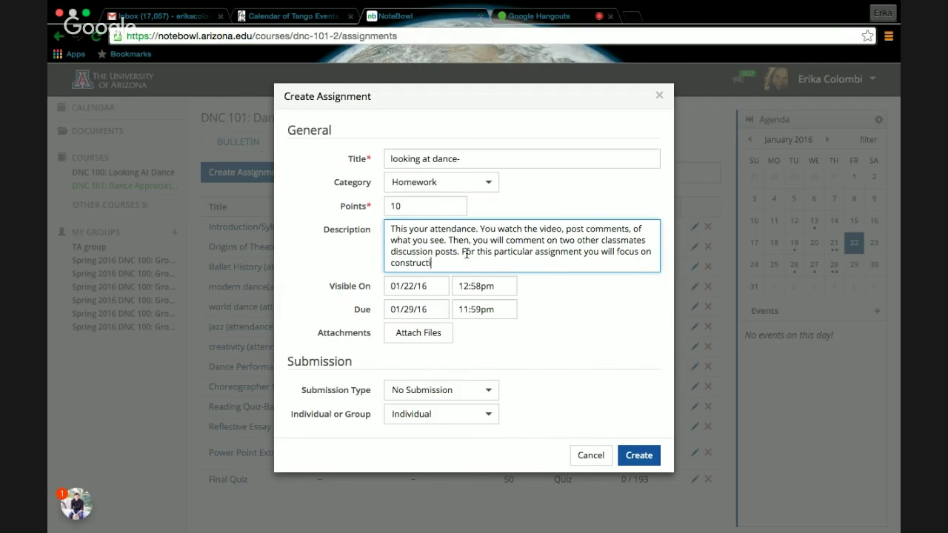
text(ve feedback in the DESCR)
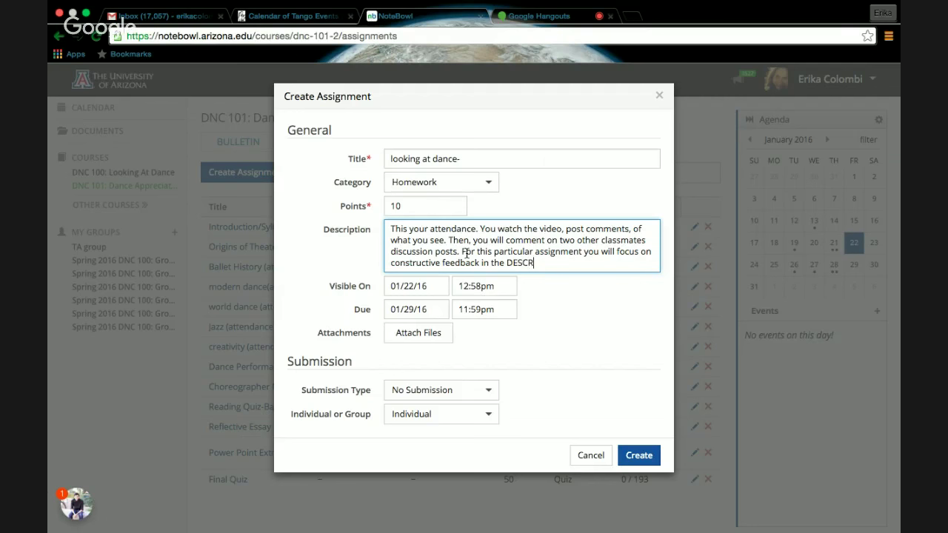
text(IPTION of the dance.)
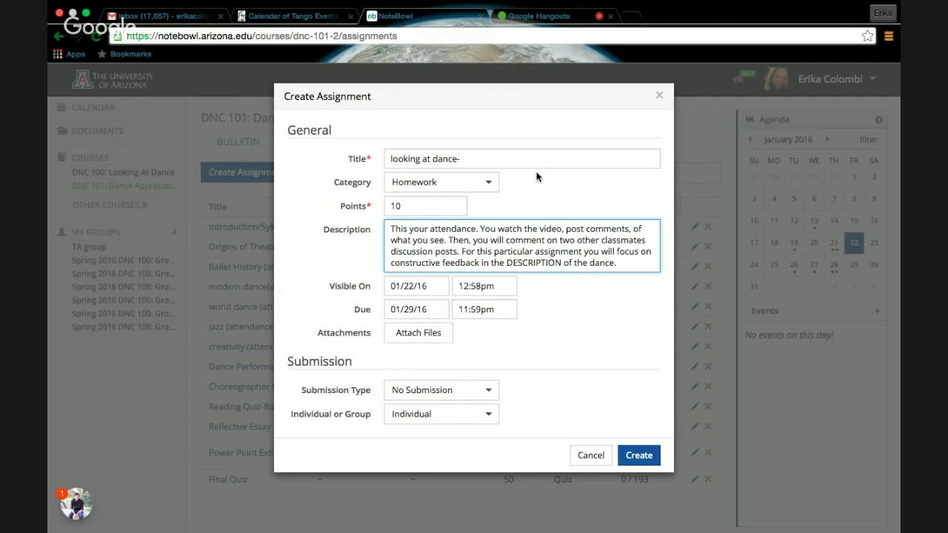
Step: Open YouTube in a new browser tab and search for "paul taylor dance company esplanade"
click(629, 18)
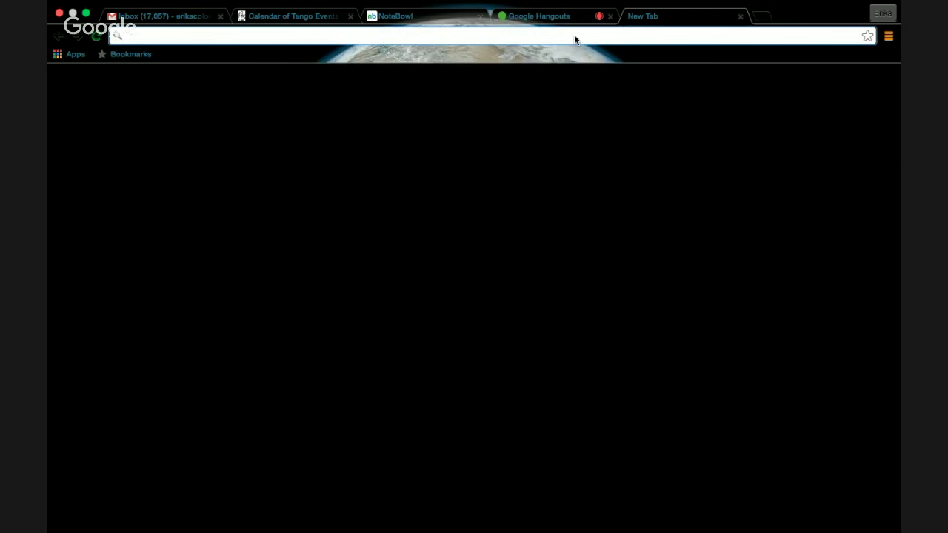
text(youtube.com)
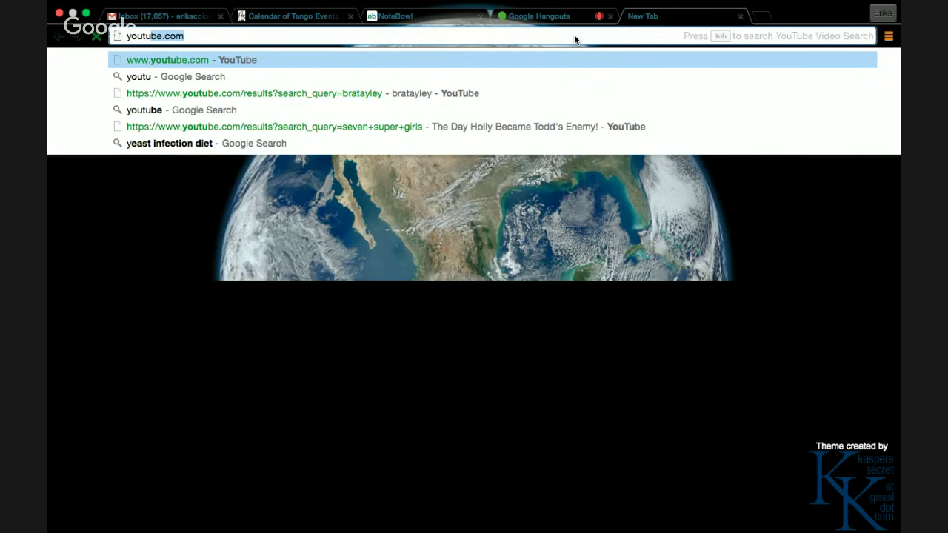
key(Return)
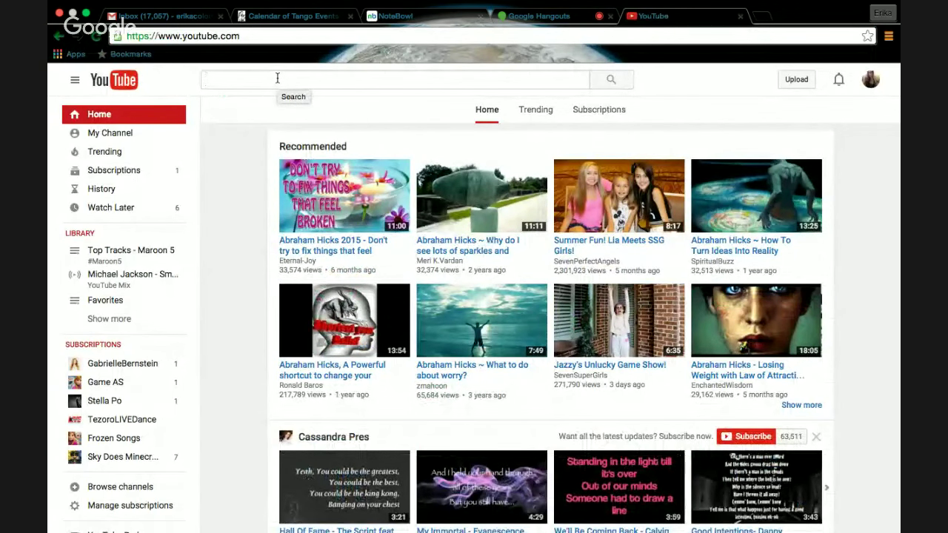
text(paul )
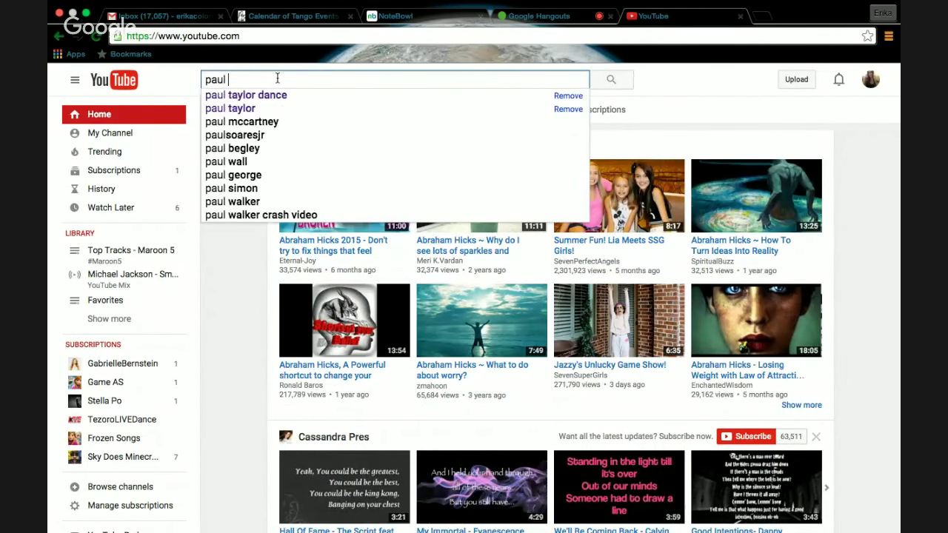
text(taylor )
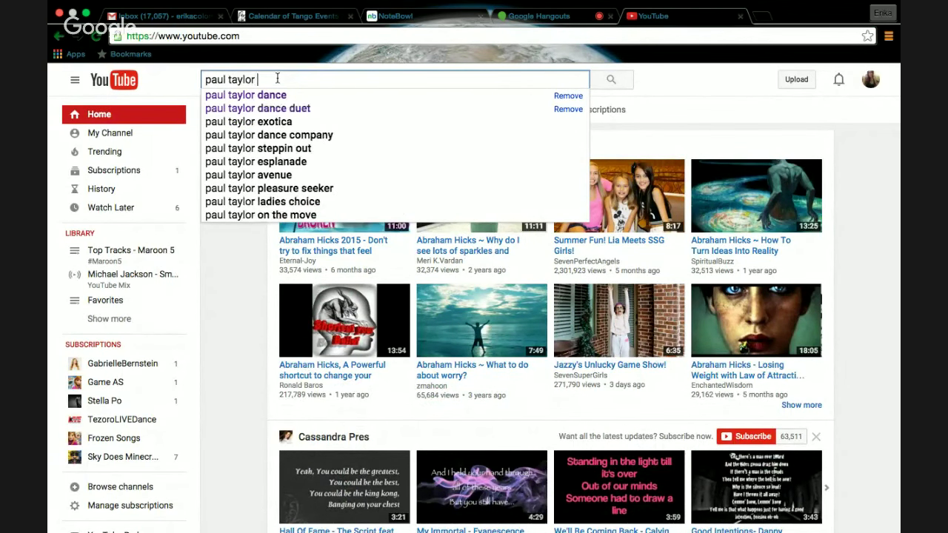
text(dance)
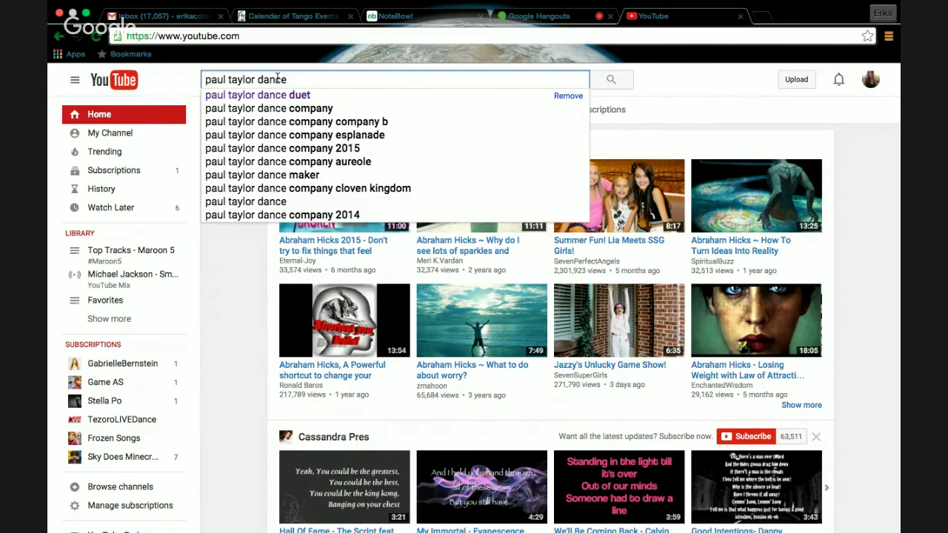
text( e)
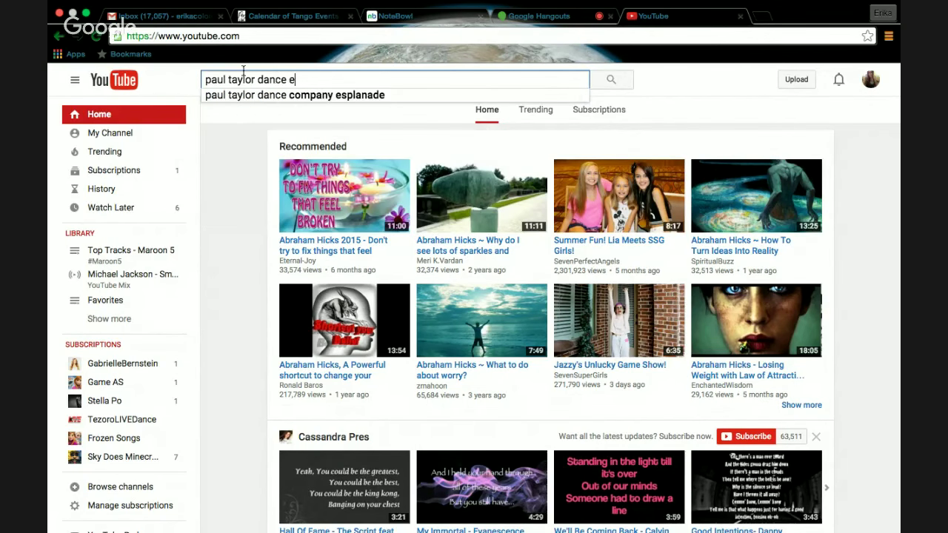
click(258, 98)
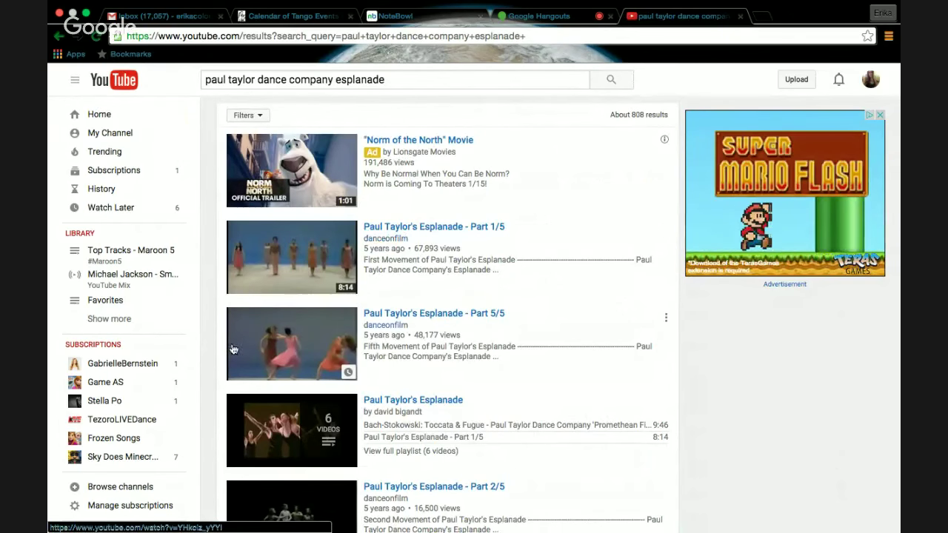
Step: Open and pause the video "Paul Taylor's Esplanade - Part 5/5", copy its web address and return to the NoteBowl assignment form
click(296, 356)
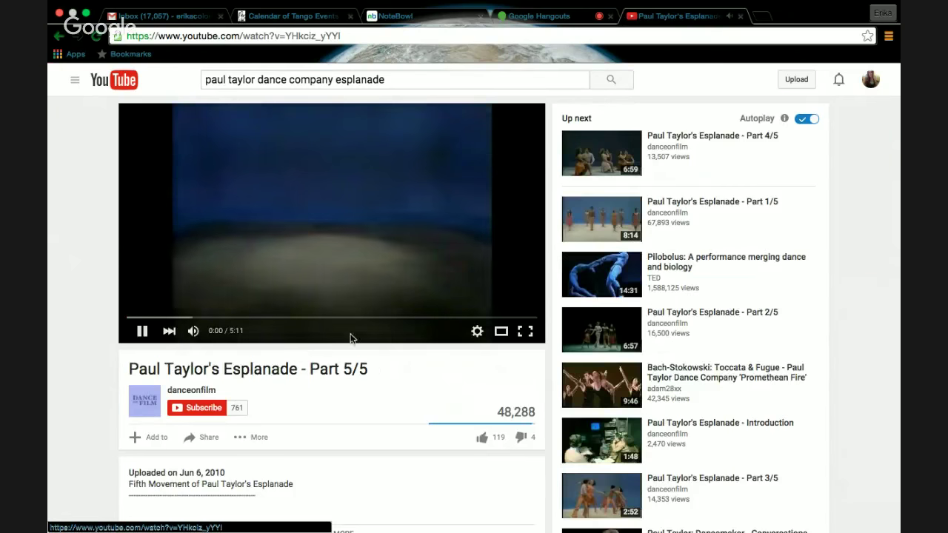
click(143, 333)
click(363, 38)
key(super+c)
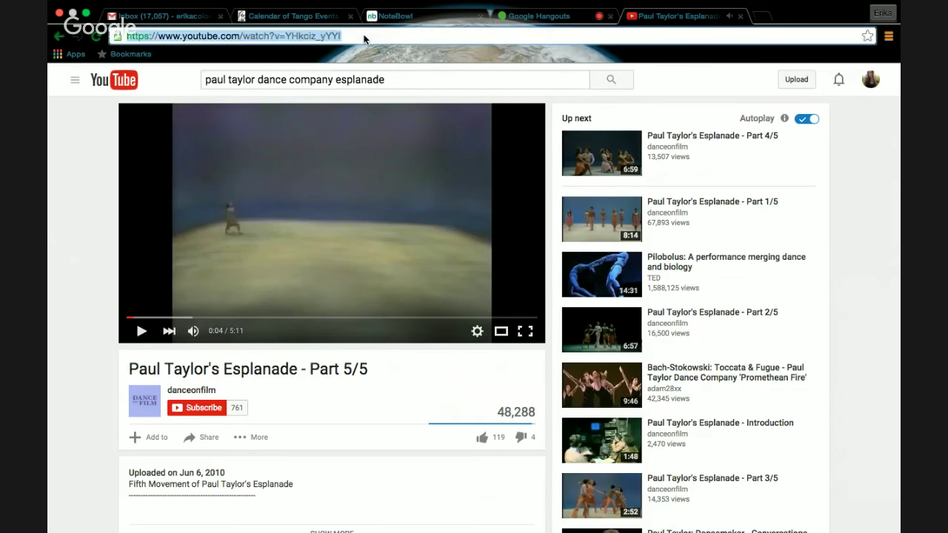
click(424, 15)
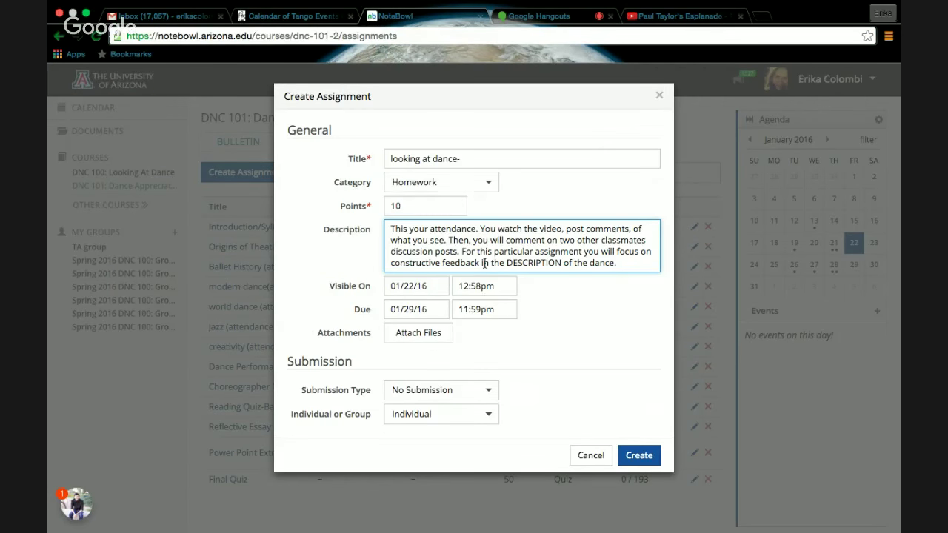
Step: Add the copied YouTube video link on a new line at the end of the assignment description
key(Return)
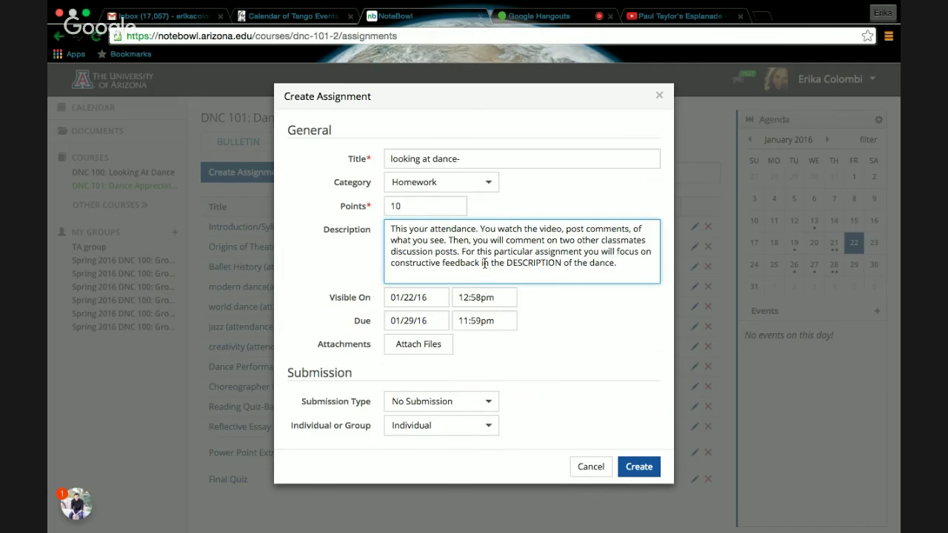
key(super+v)
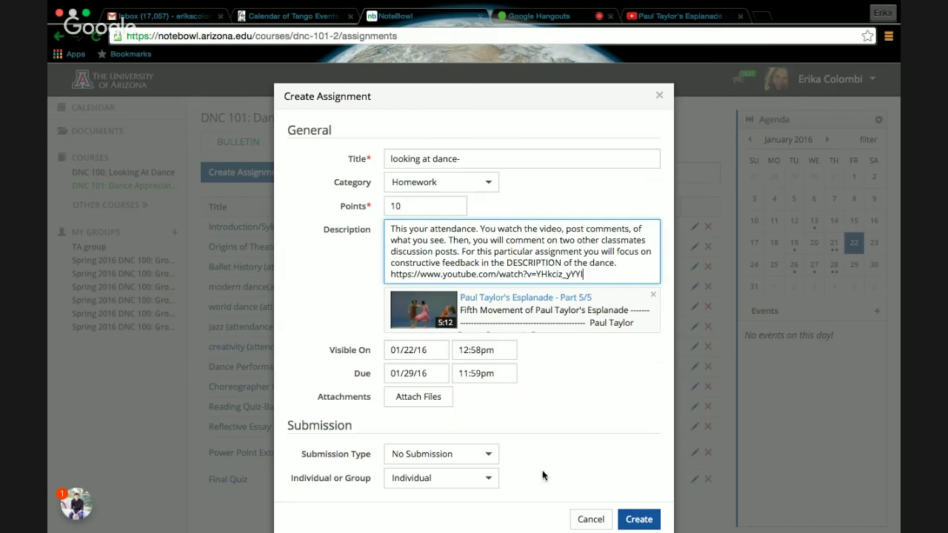
click(579, 403)
scroll(579, 404, down, 1)
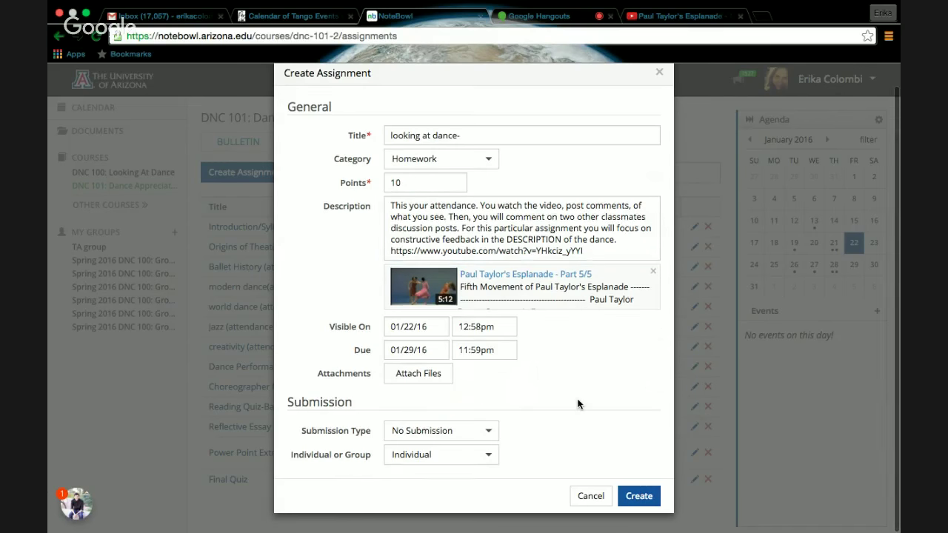
click(486, 437)
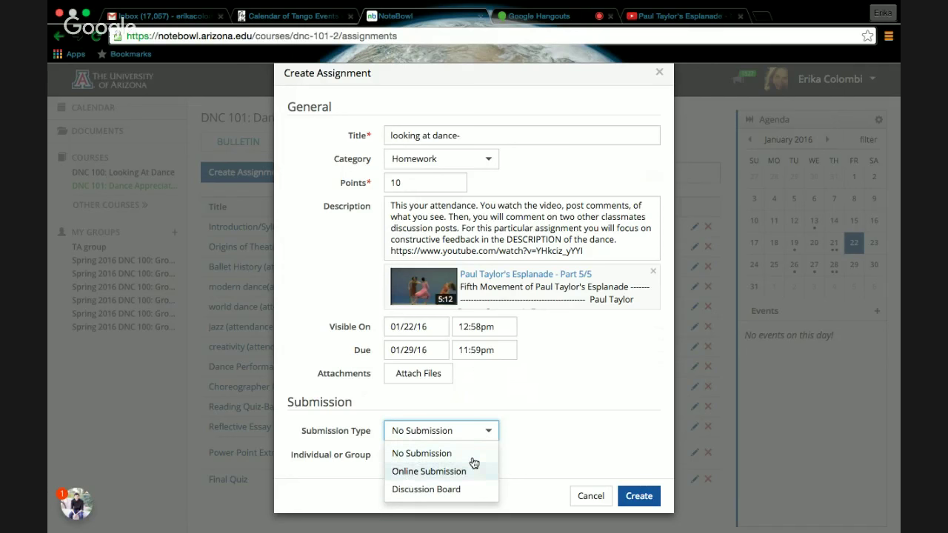
click(553, 435)
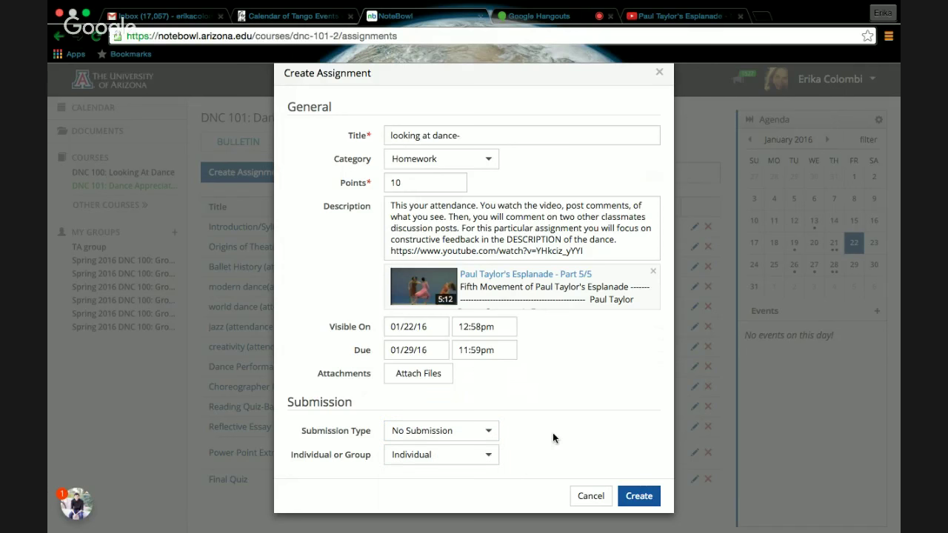
click(489, 457)
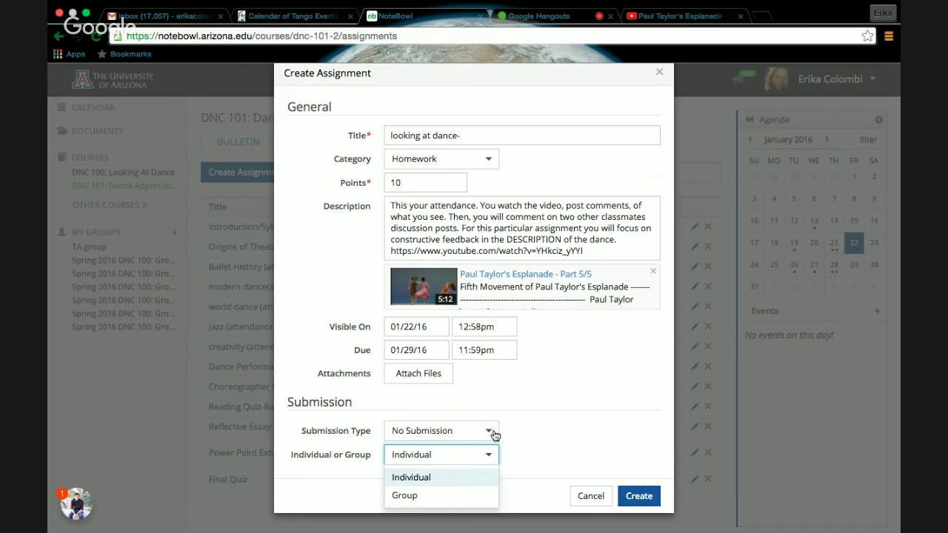
click(491, 432)
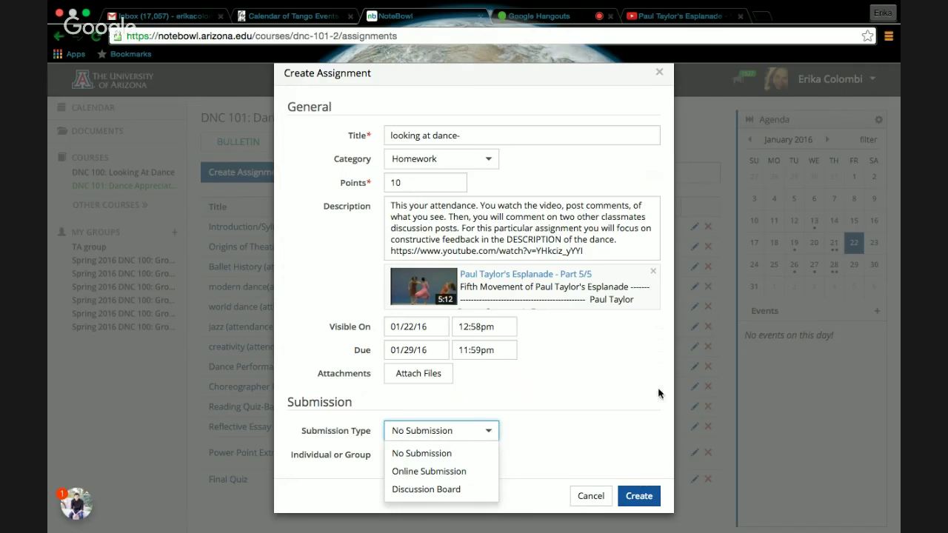
click(790, 420)
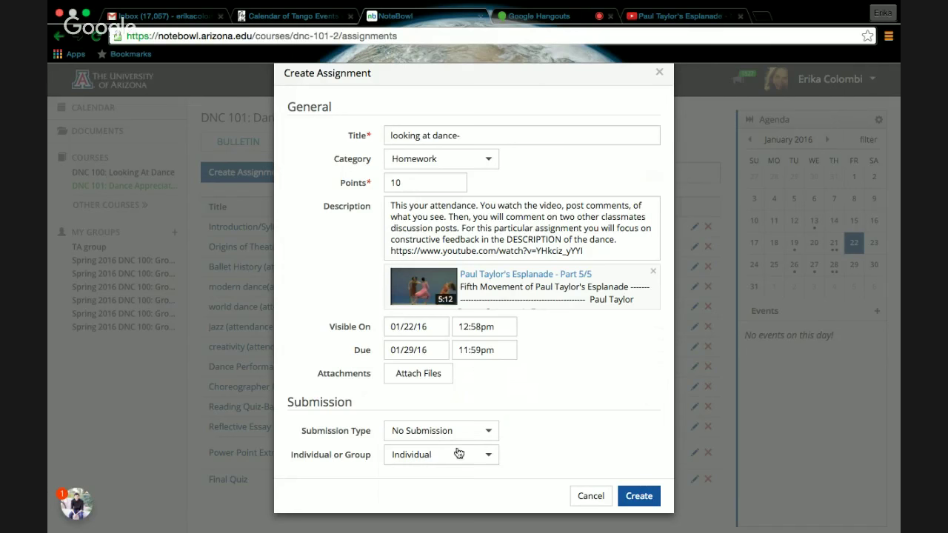
Step: Set the assignment's submission type to Discussion Board and allow late submissions
click(488, 431)
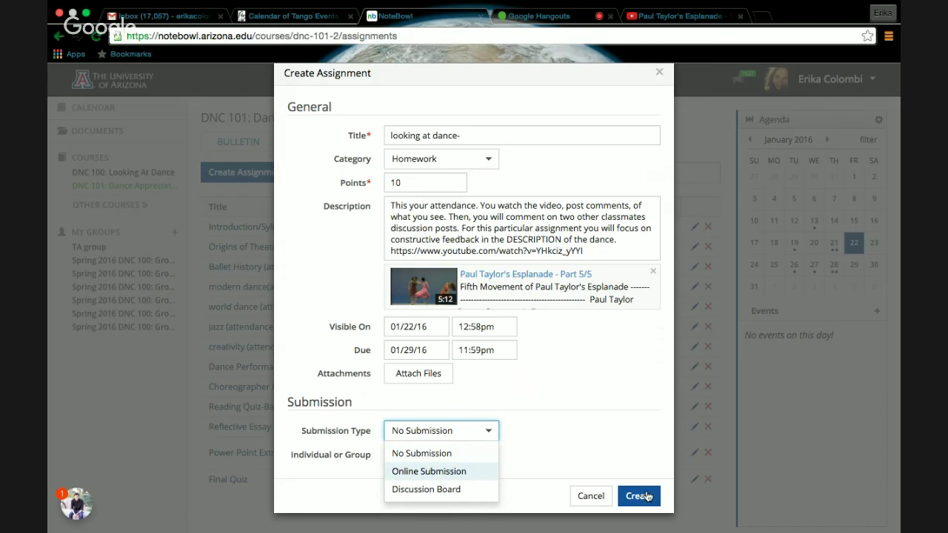
click(449, 489)
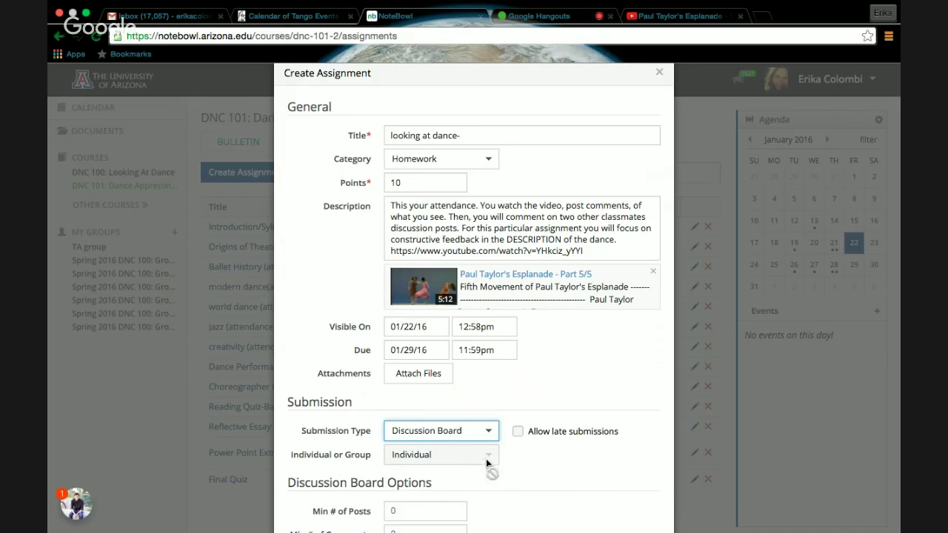
click(521, 432)
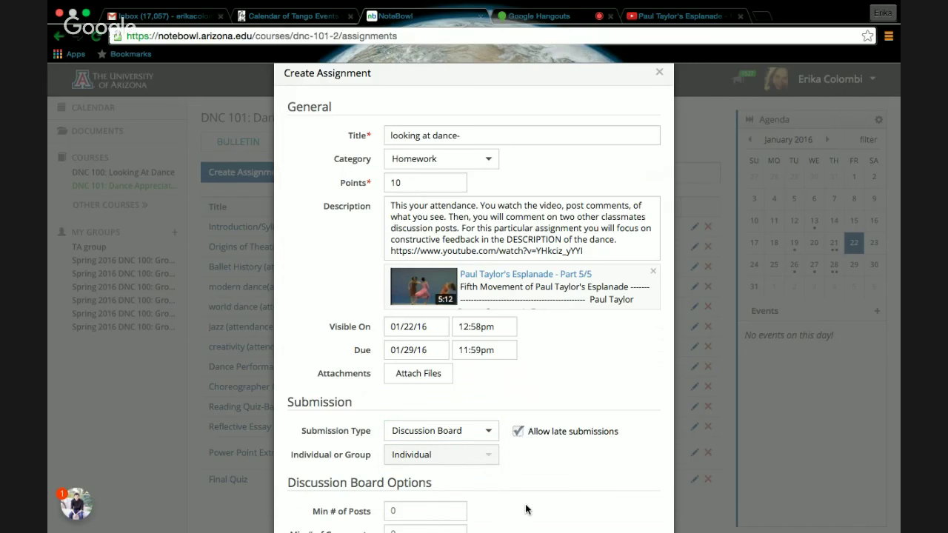
Step: Set the discussion board's minimum number of posts to 1
scroll(526, 509, down, 2)
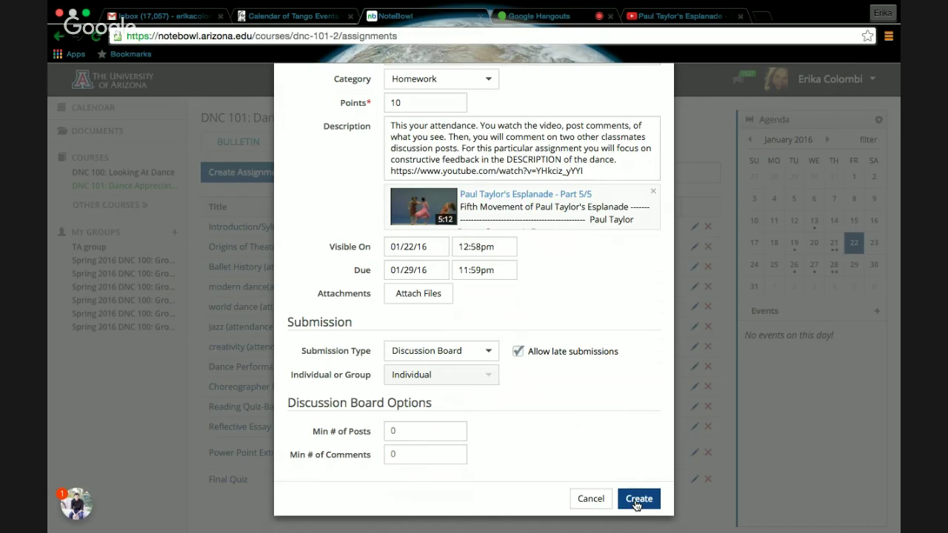
click(425, 430)
text(1)
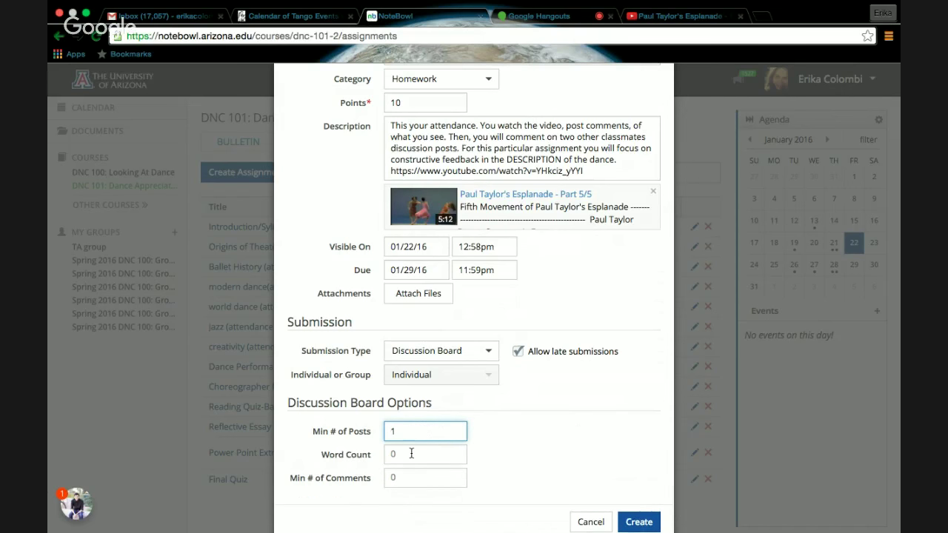
click(412, 453)
text(2)
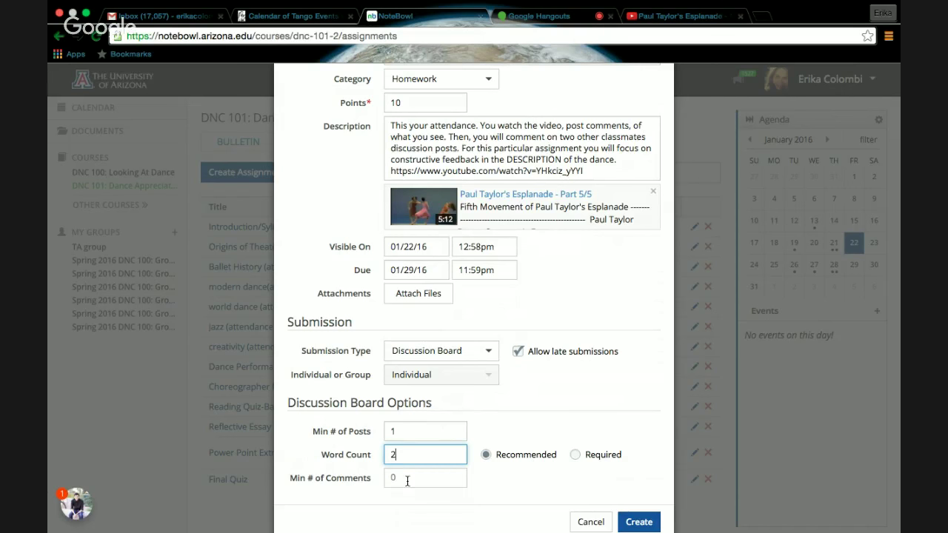
click(406, 477)
text(150)
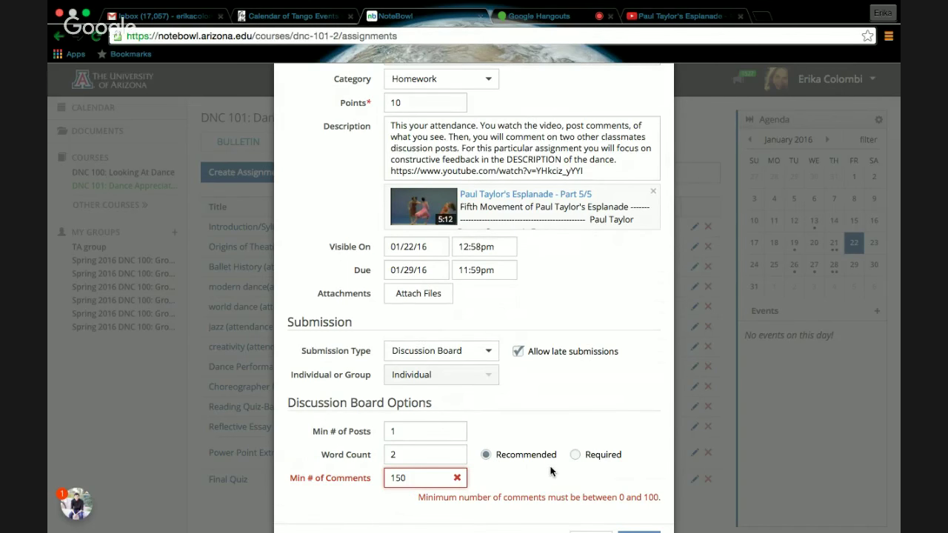
key(BackSpace)
key(BackSpace)
key(BackSpace)
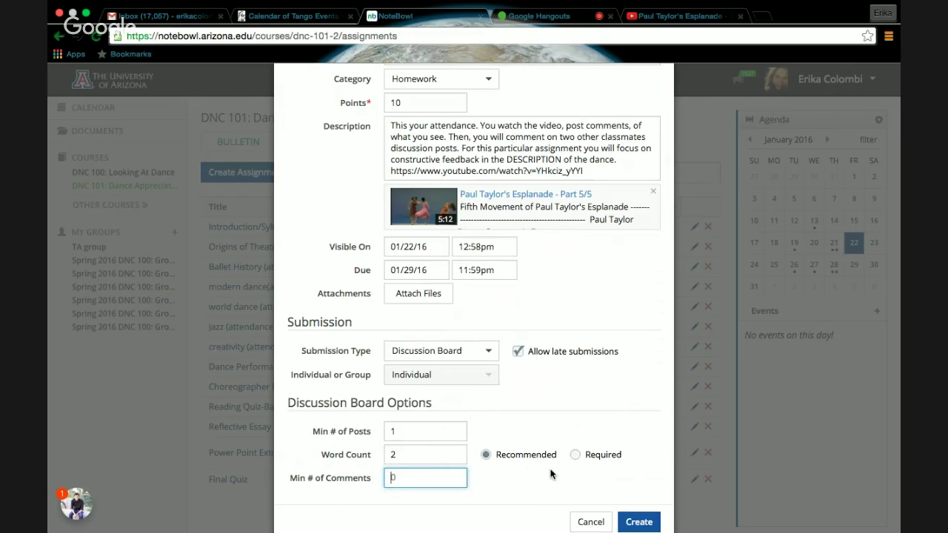
Step: Set the word count for discussion posts to 150
click(399, 458)
key(BackSpace)
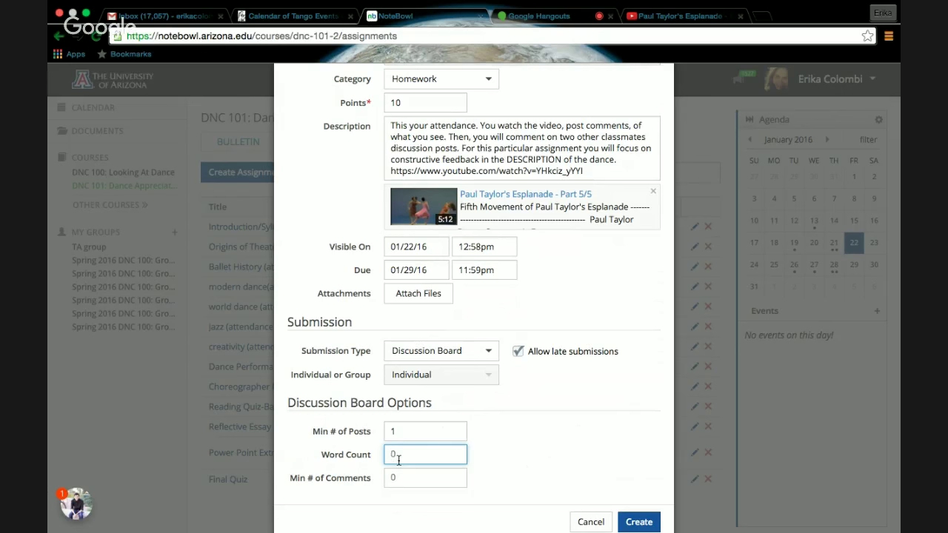
text(150)
Step: Set the minimum number of comments to 2 with a word count of 100, and create the assignment
click(395, 480)
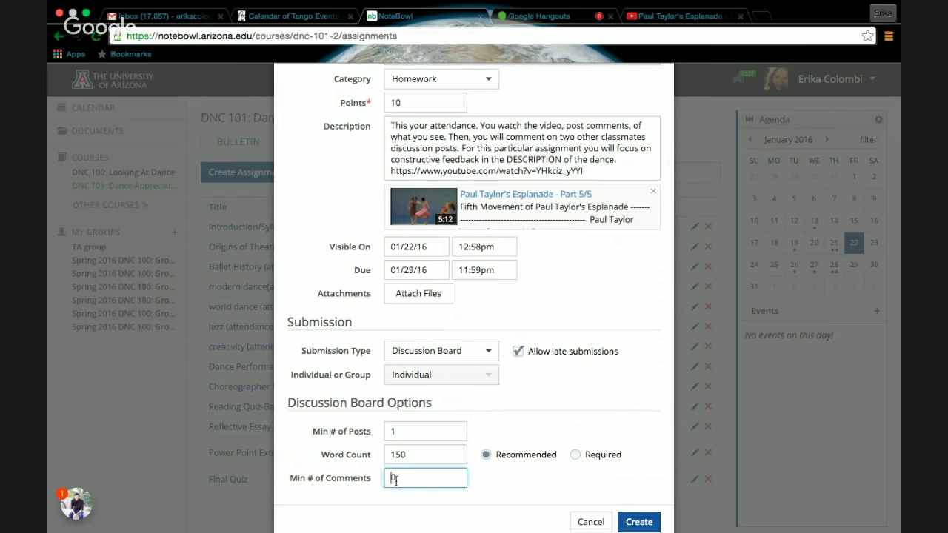
text(2)
click(404, 496)
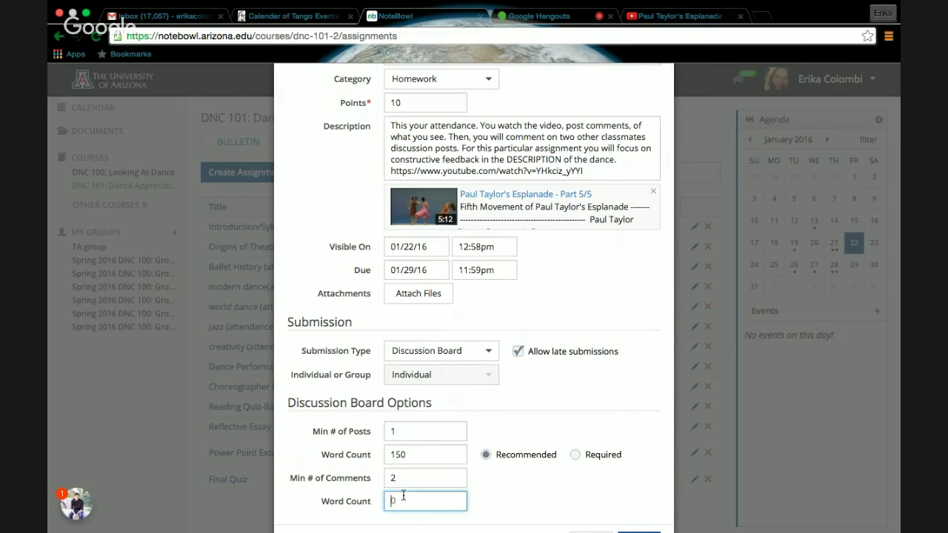
text(100)
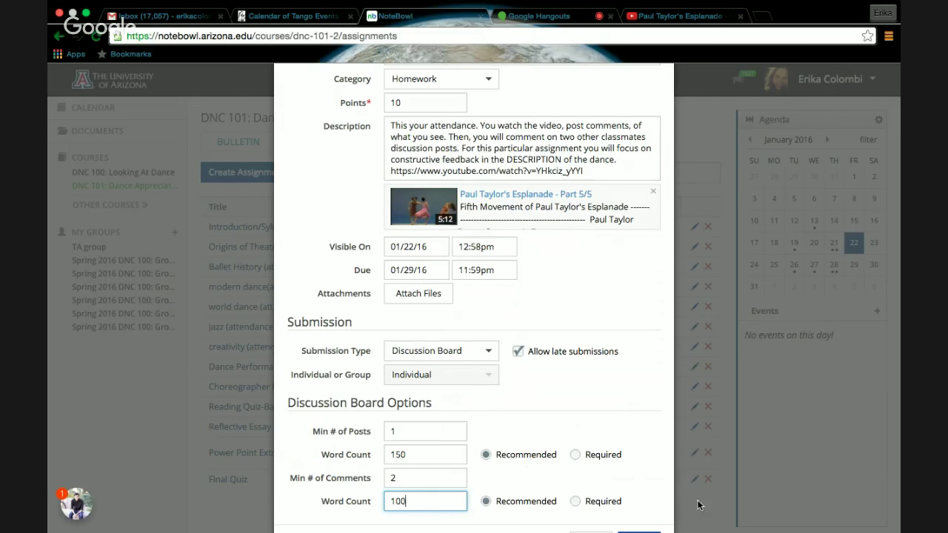
scroll(657, 517, down, 2)
click(635, 498)
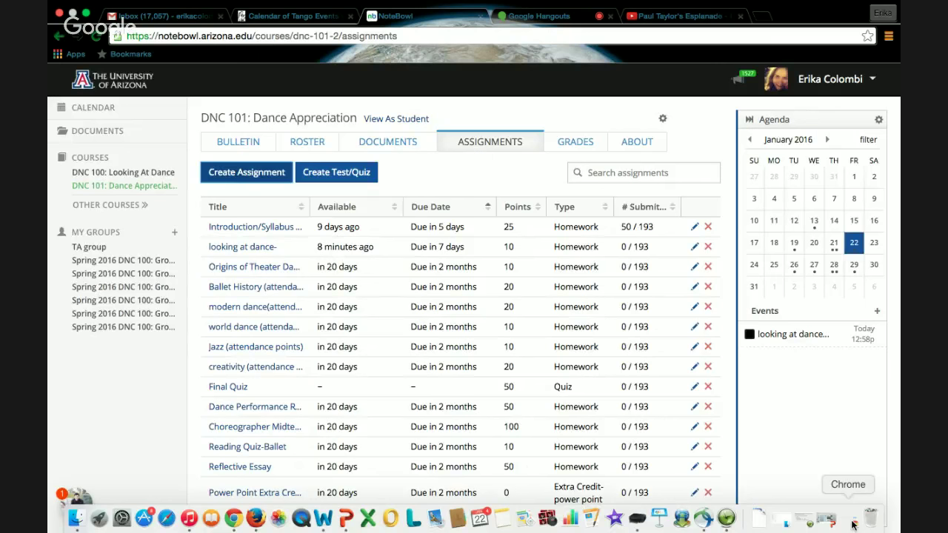
Step: View the DNC 101 course as a generic student and open the "looking at dance-" assignment
click(413, 120)
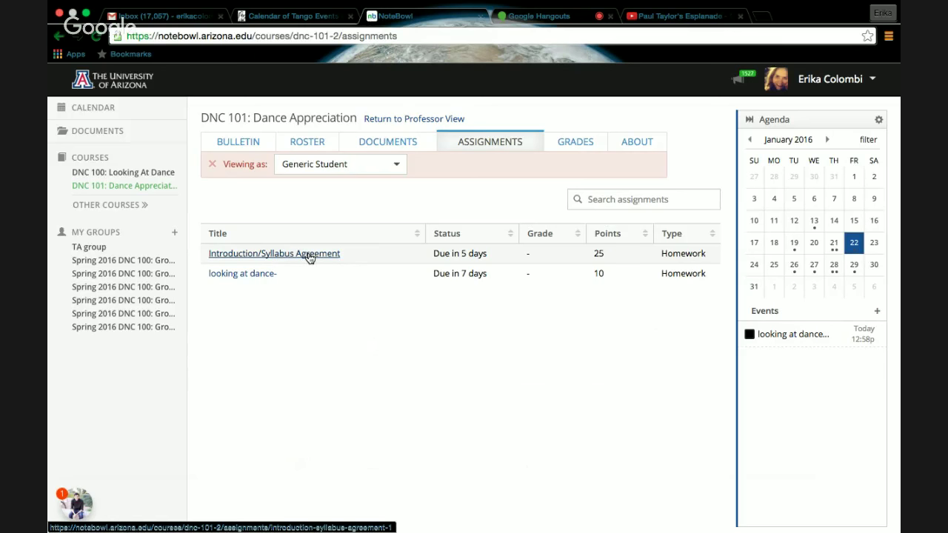
click(265, 275)
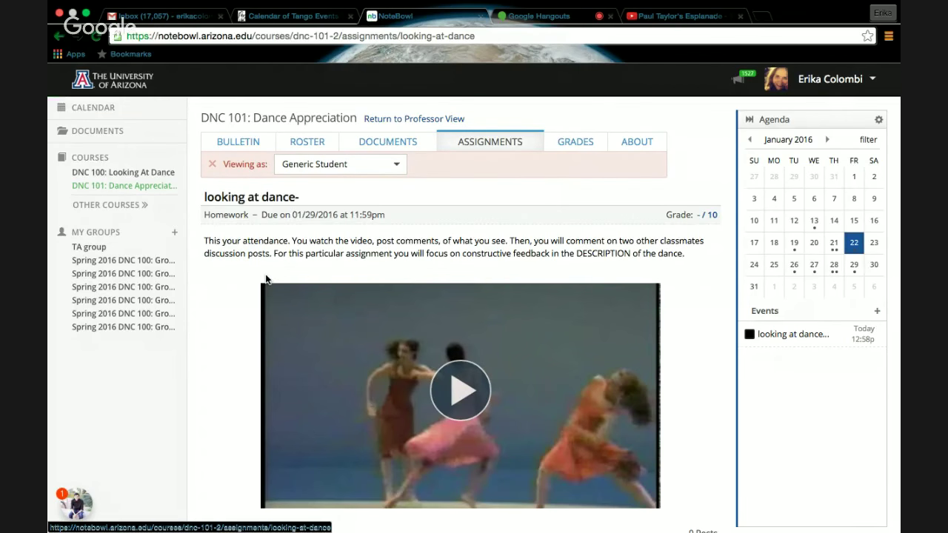
Step: Check the agenda events for January 21, 22, 29 and 27, and open the course bulletin
click(834, 244)
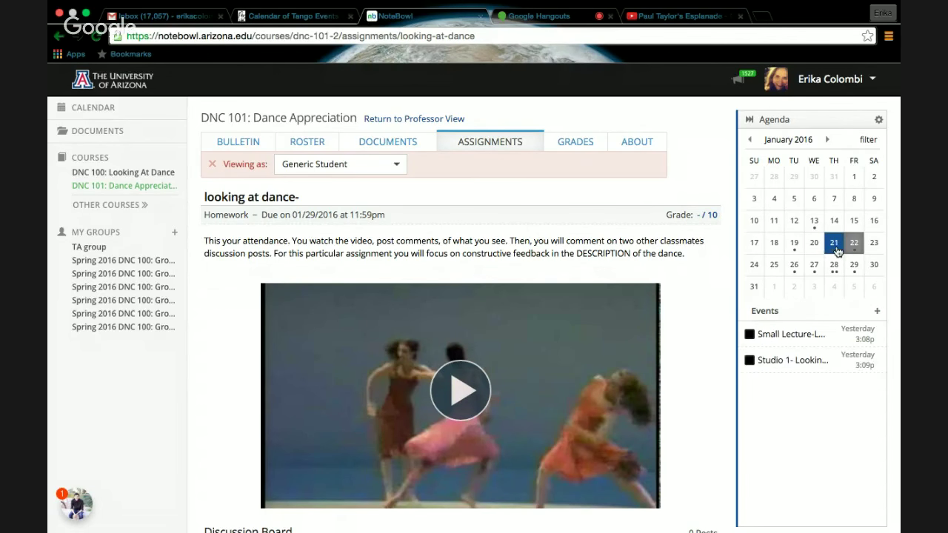
click(854, 249)
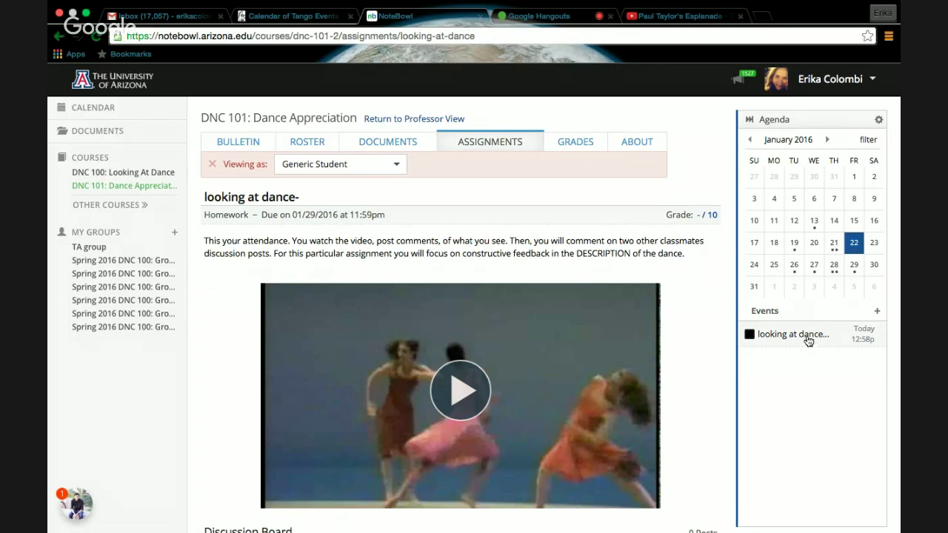
click(854, 266)
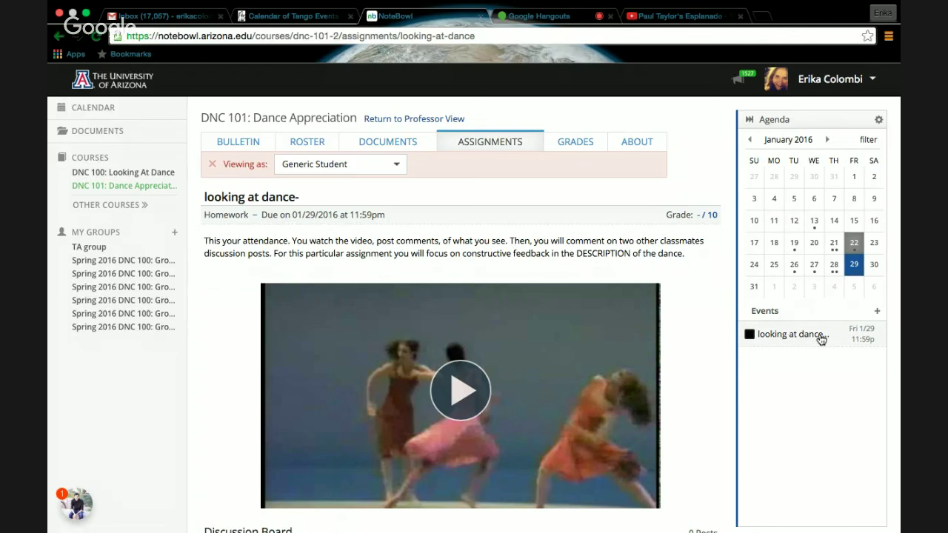
click(814, 266)
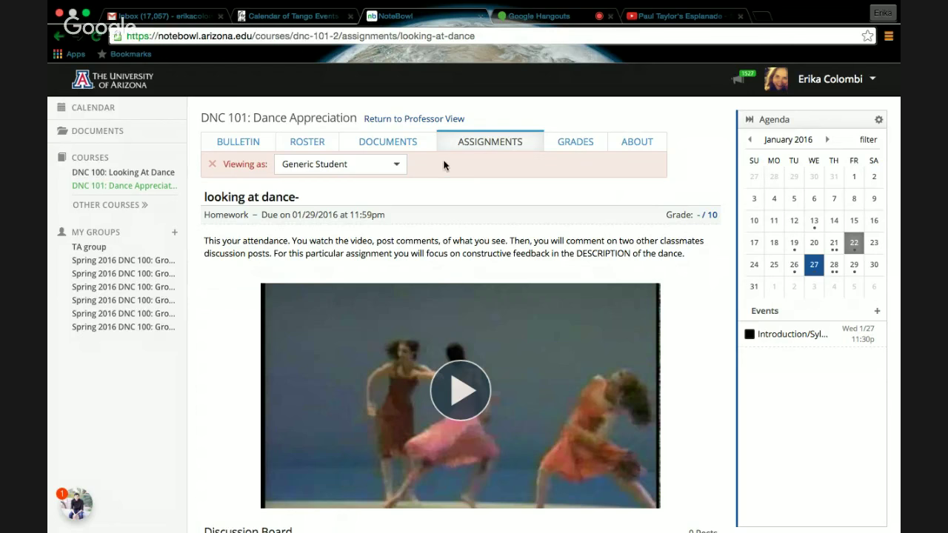
click(245, 149)
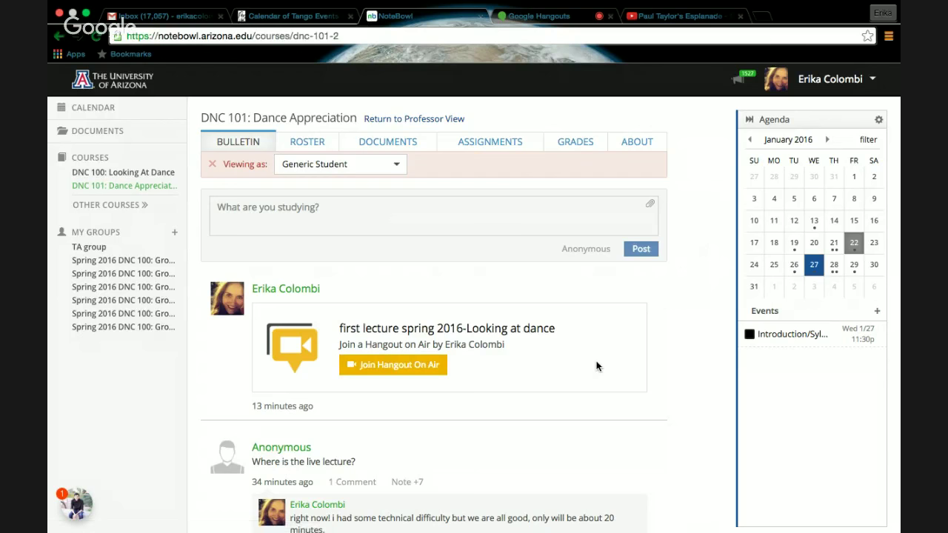
Step: Take the browser out of full screen, switch to the PowerPoint presentation "1.+Antiquity+ (1) (3).ppt" and start its slide show from slide 2
mouse_move(849, 526)
click(86, 14)
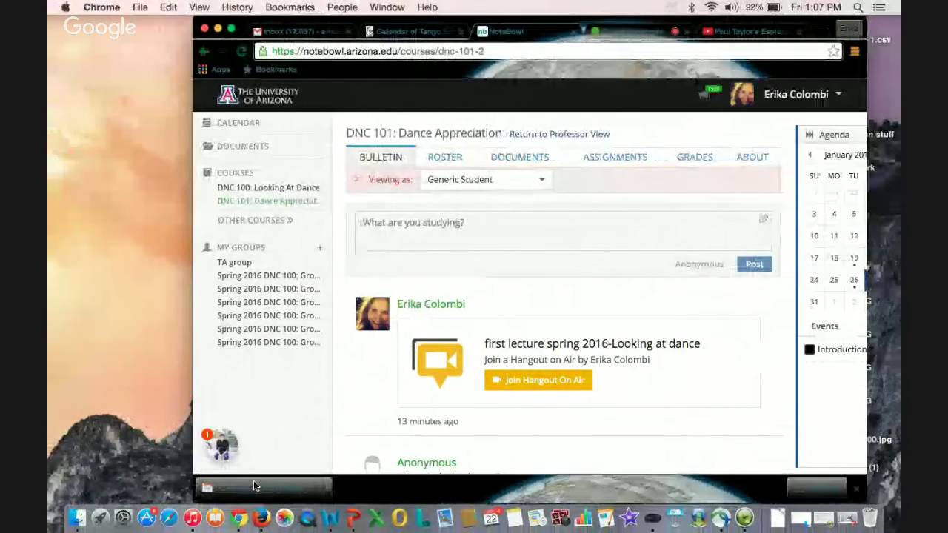
click(847, 522)
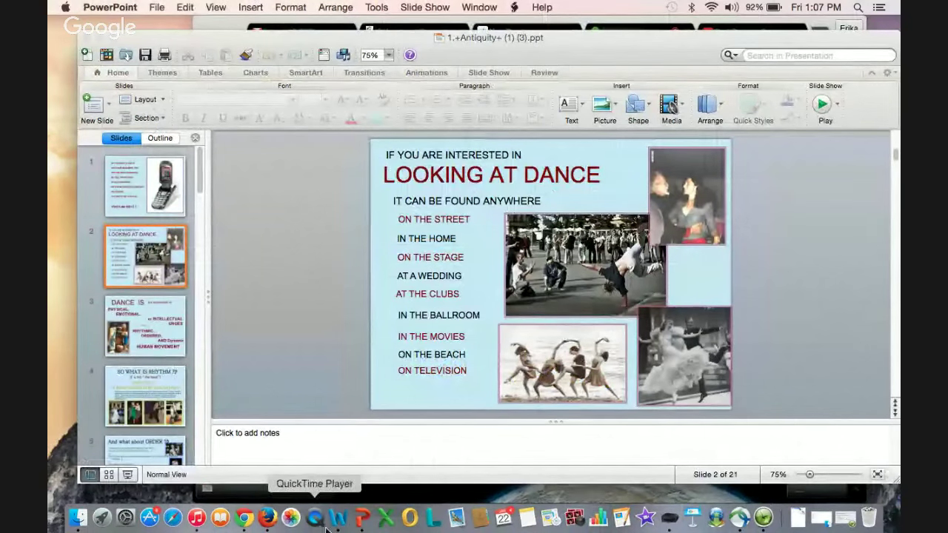
click(127, 474)
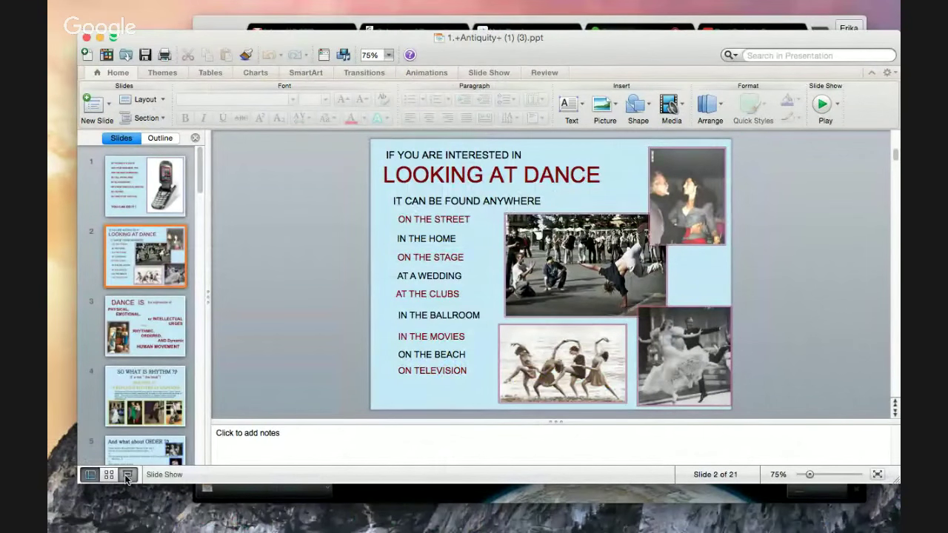